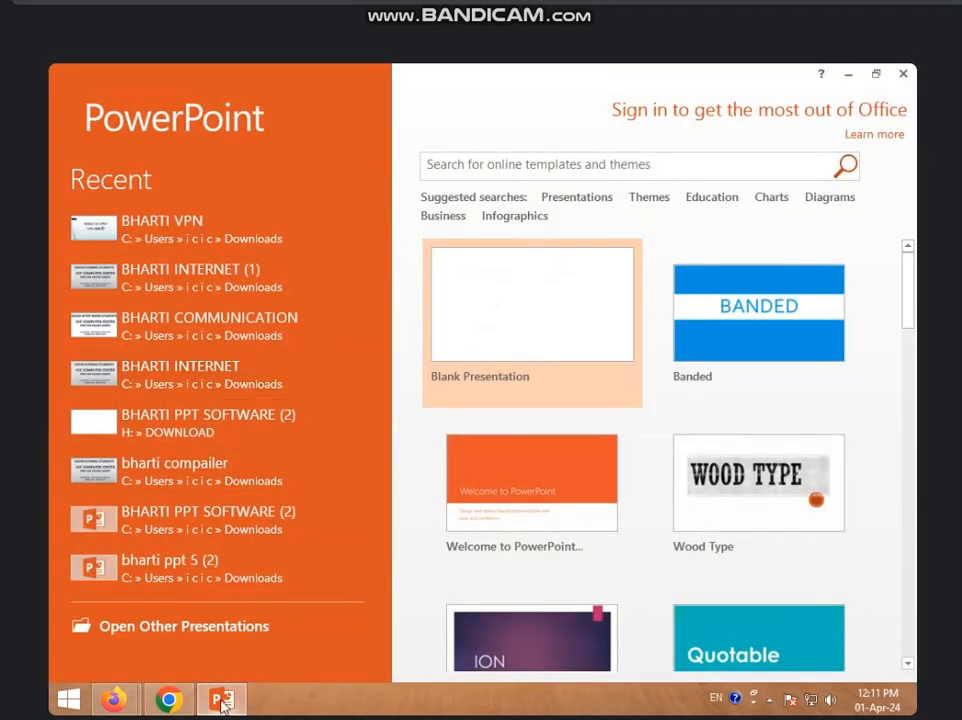
Step: Close PowerPoint to get back to the Windows desktop
mouse_move(222, 703)
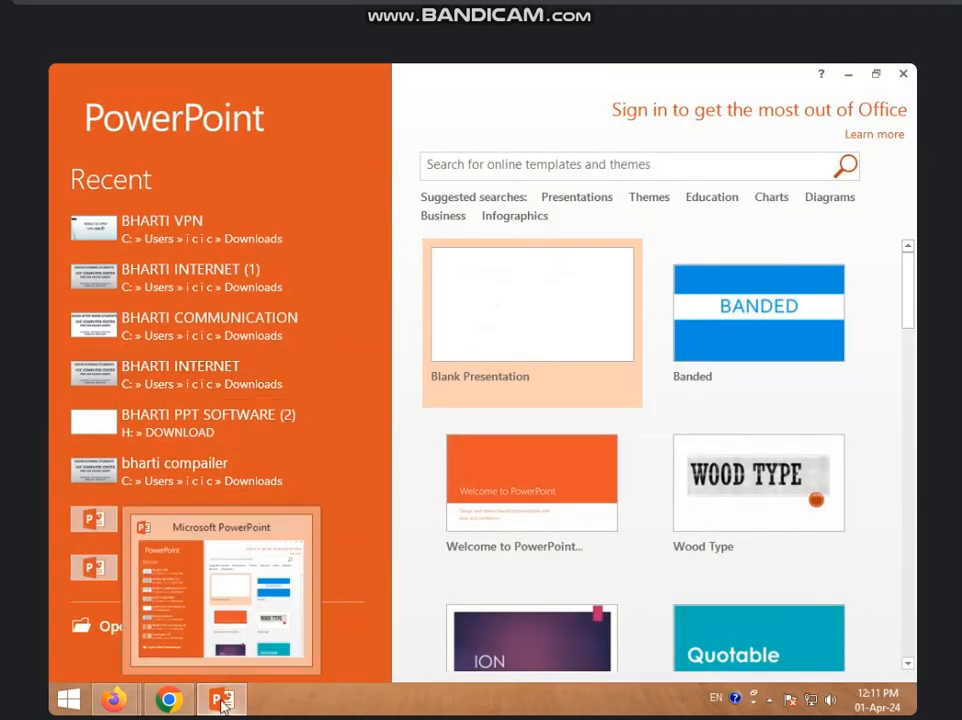
left_click(903, 76)
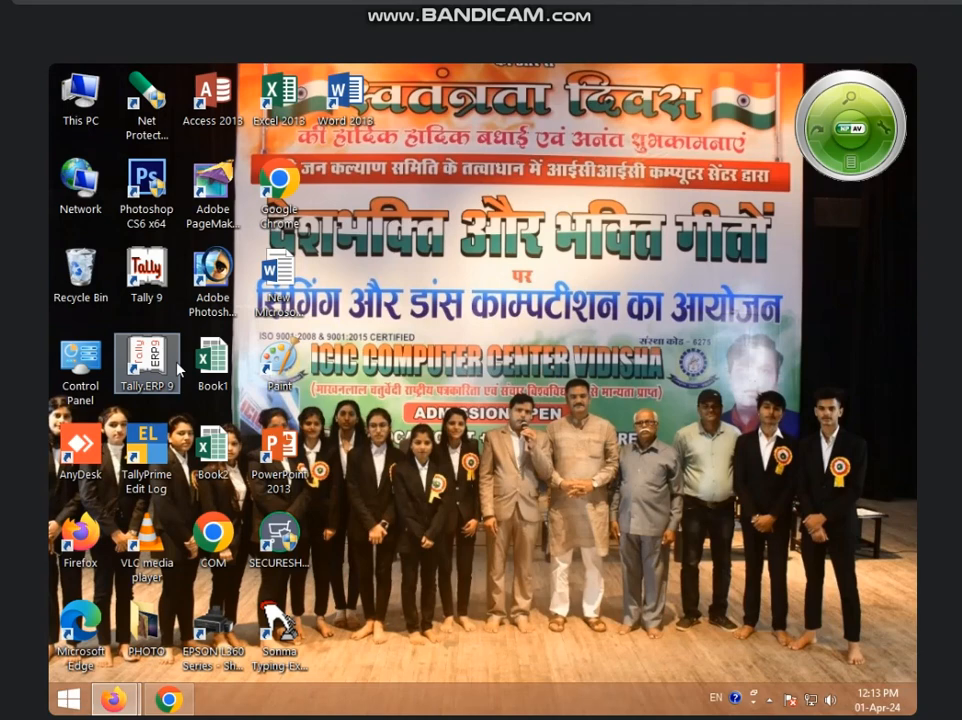
Step: Show the Windows Start screen and return to the desktop, twice in a row
left_click(67, 703)
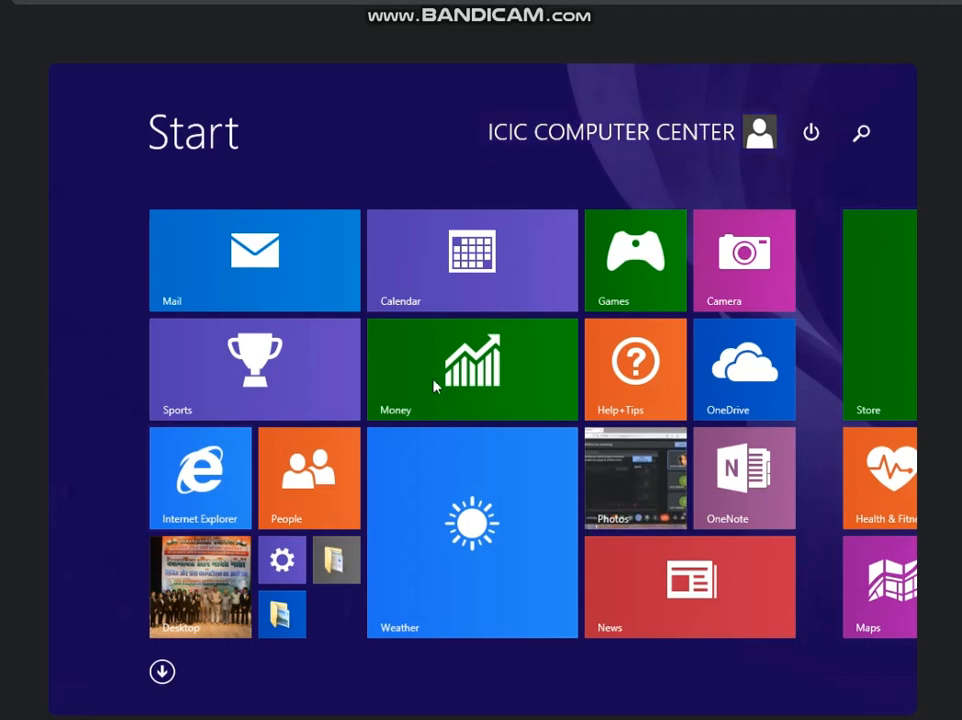
key("super")
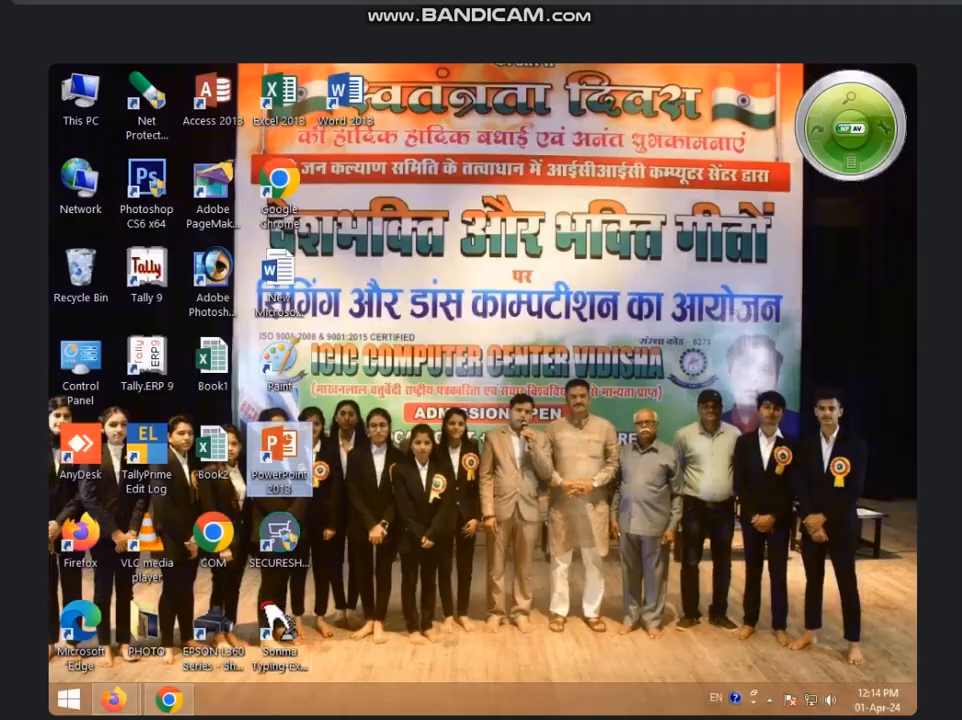
left_click(68, 702)
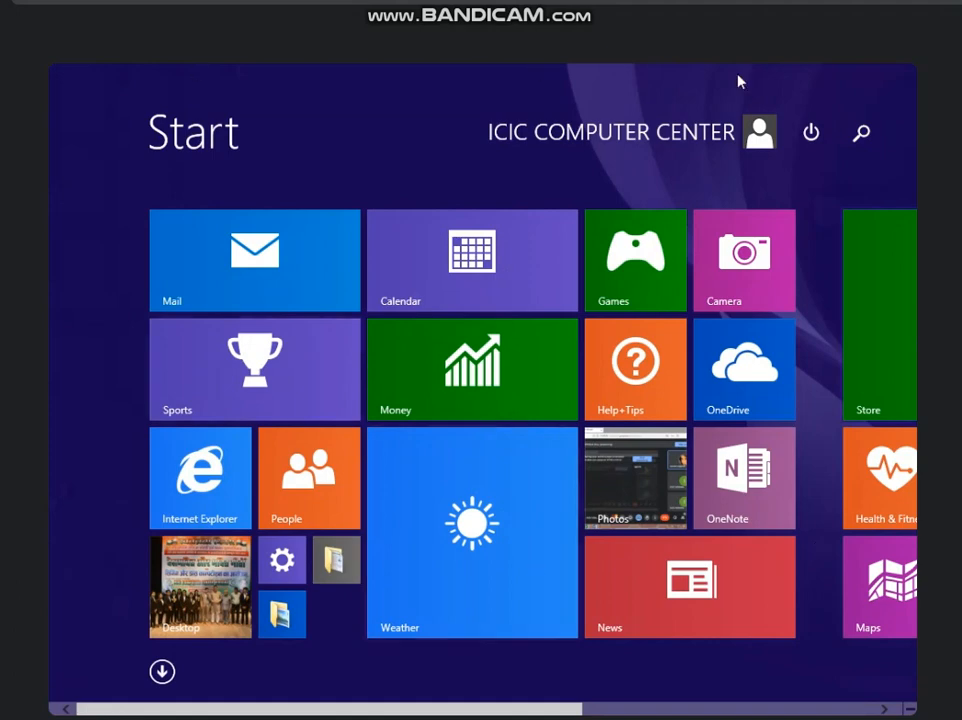
key("super")
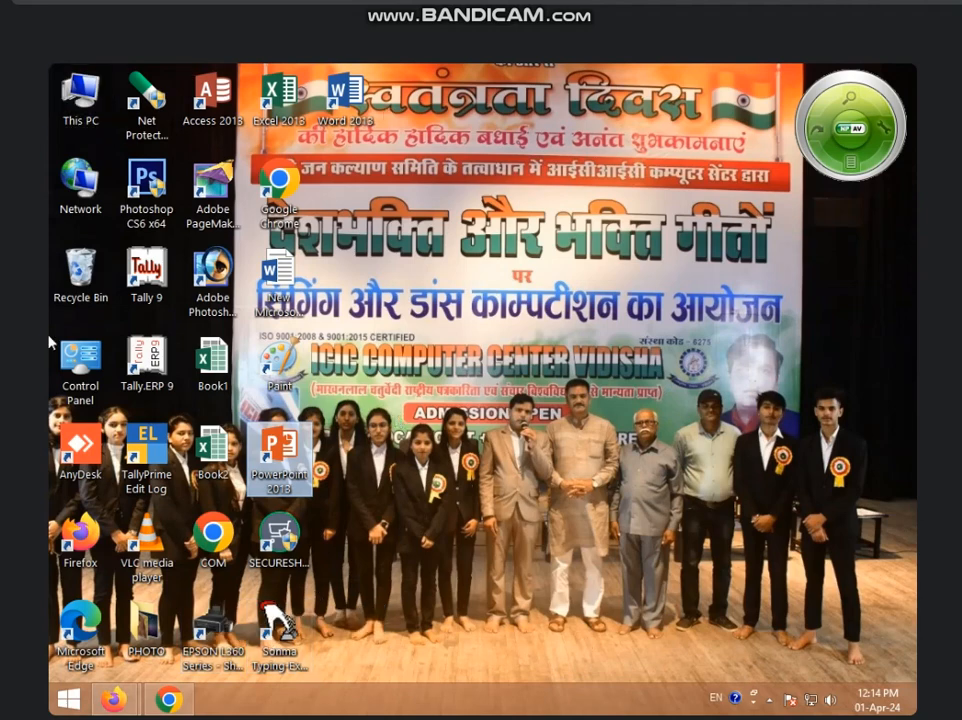
Step: Open the Start screen and search everywhere for Word 2013 and for Google Chrome, closing the search without launching either
left_click(68, 698)
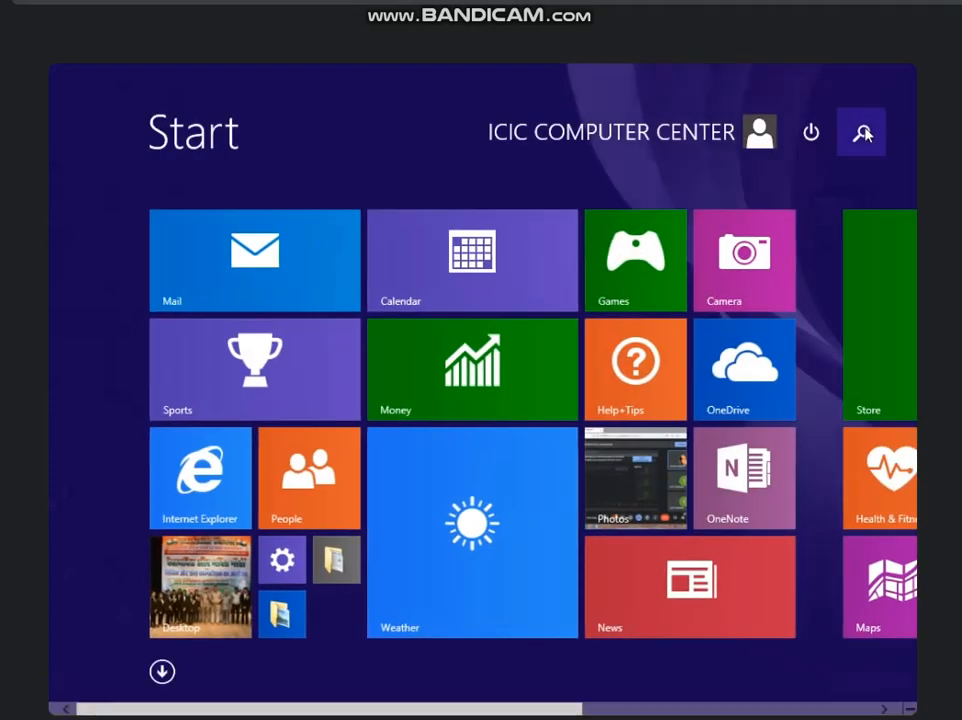
scroll(623, 481, "down", 5)
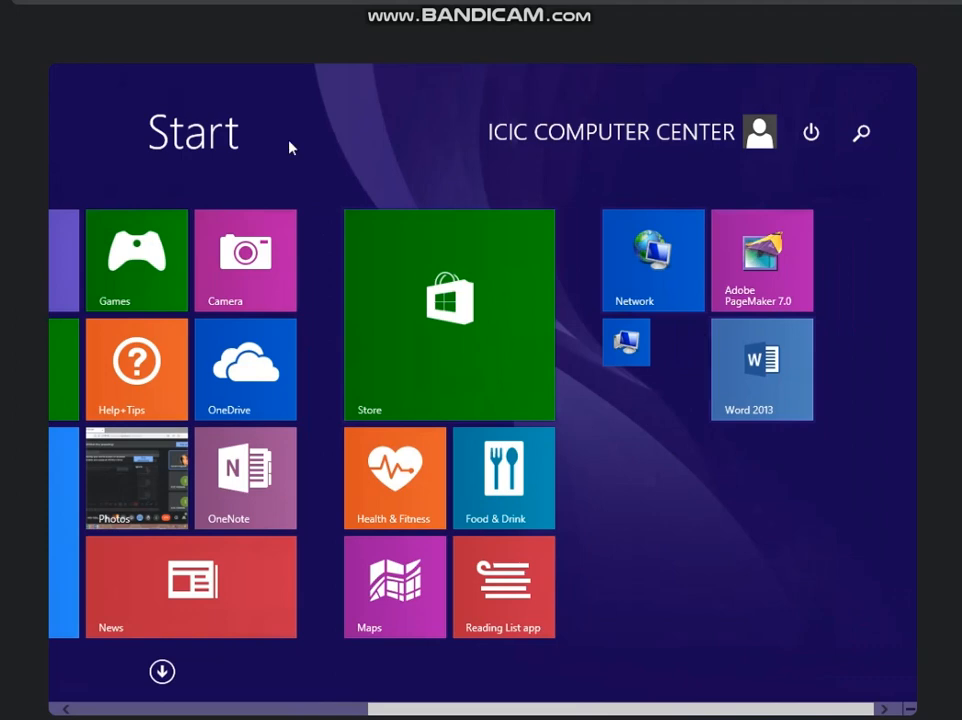
scroll(396, 133, "up", 2)
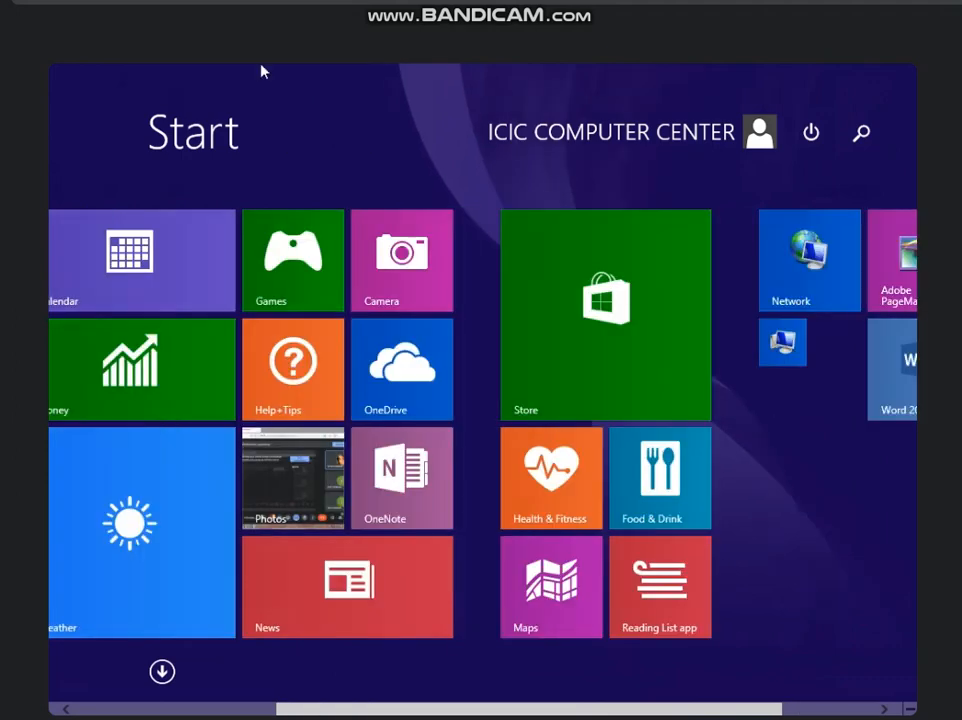
left_click(874, 132)
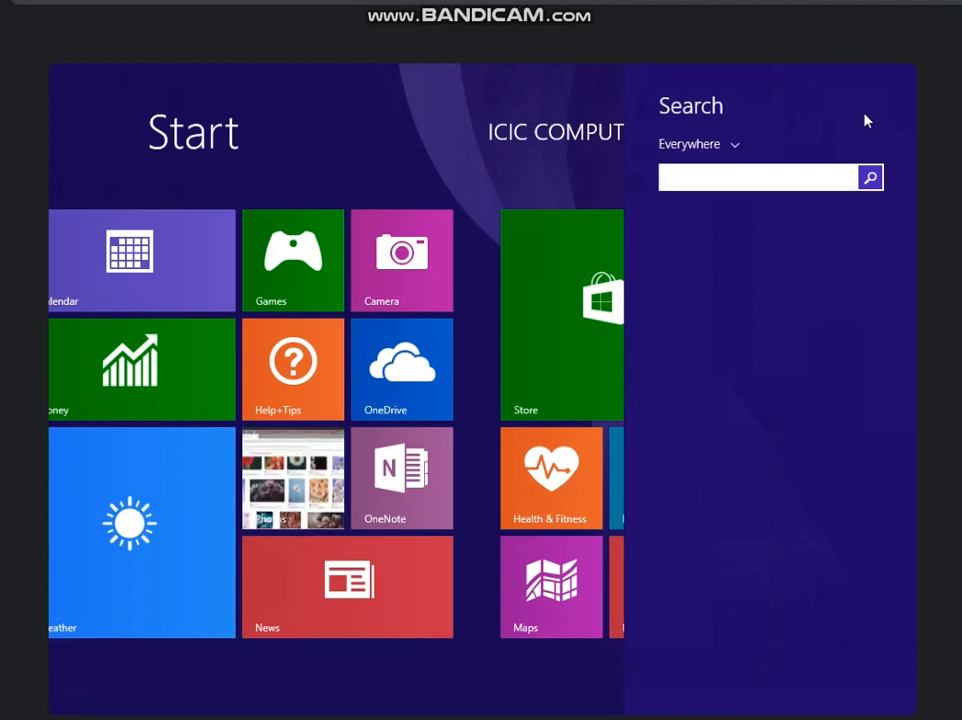
type("WOrd 2013")
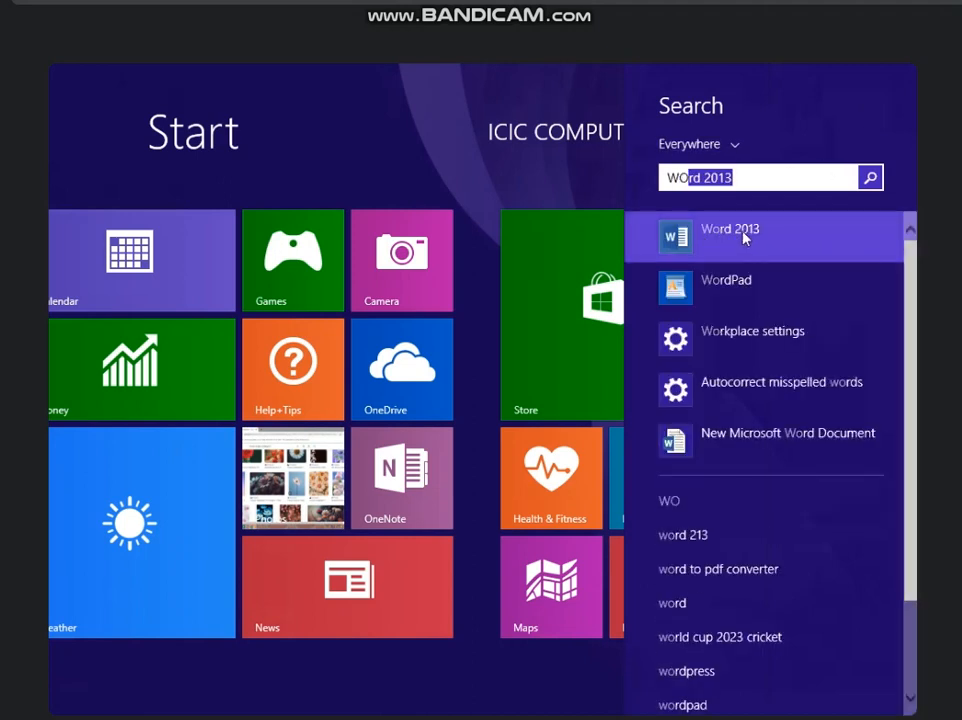
left_click_drag(788, 180, 641, 177)
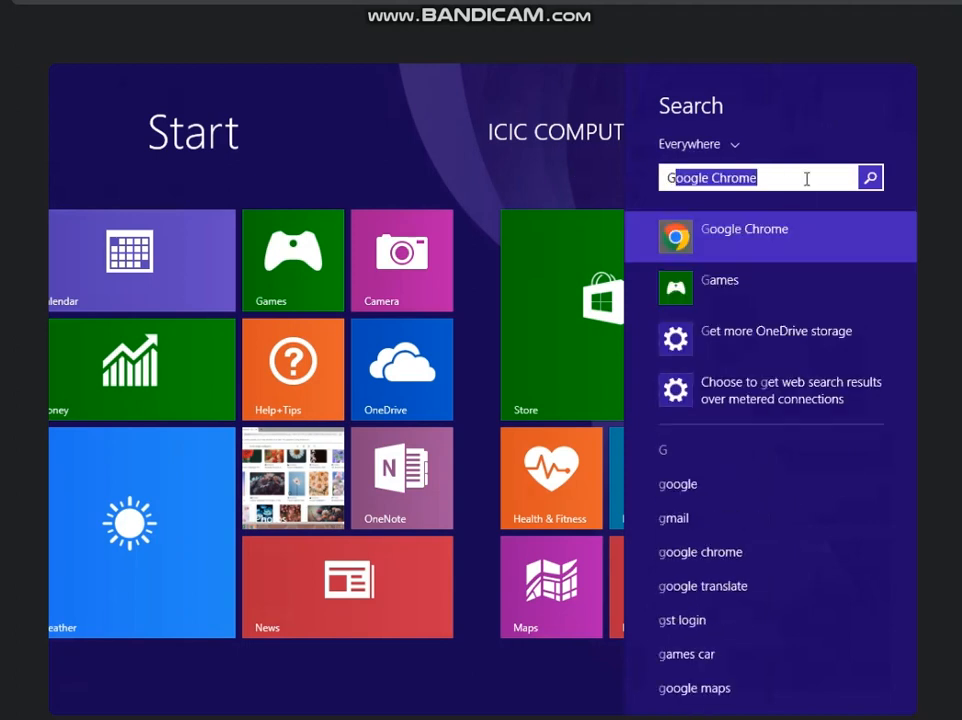
type("OO")
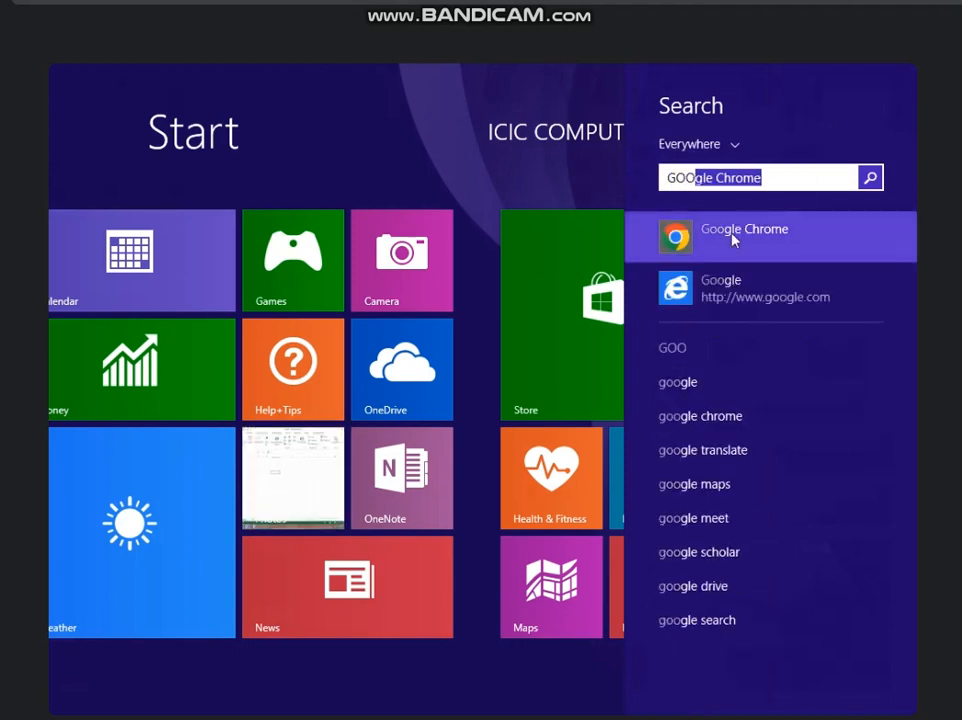
left_click(338, 95)
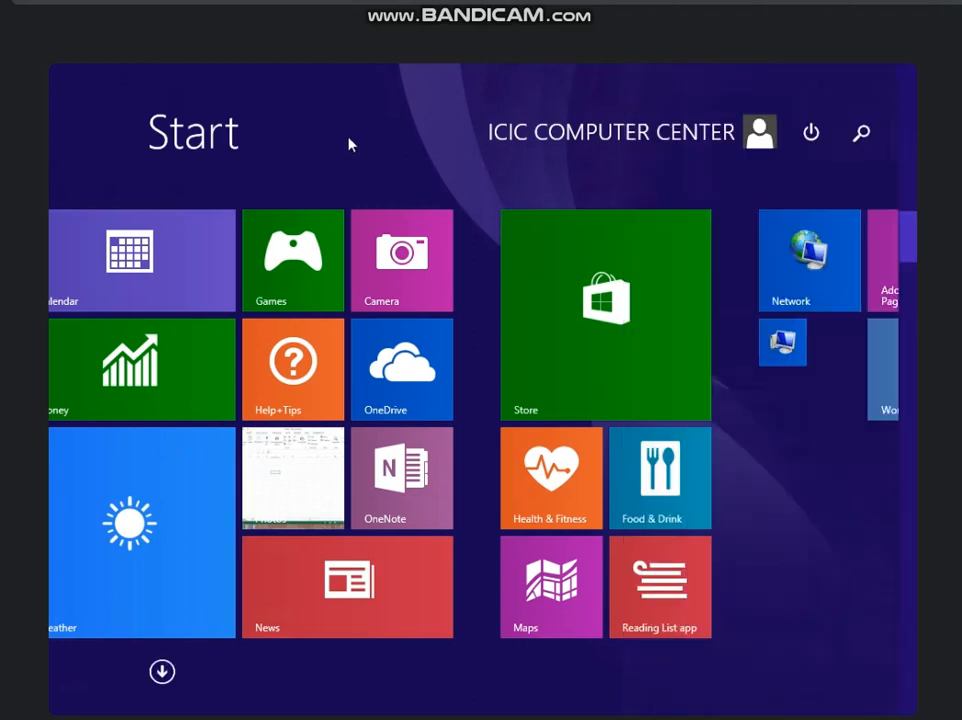
Step: Look through all the tile groups on the Start screen, from Mail and Calendar to Network and Word 2013
scroll(867, 180, "down", 1)
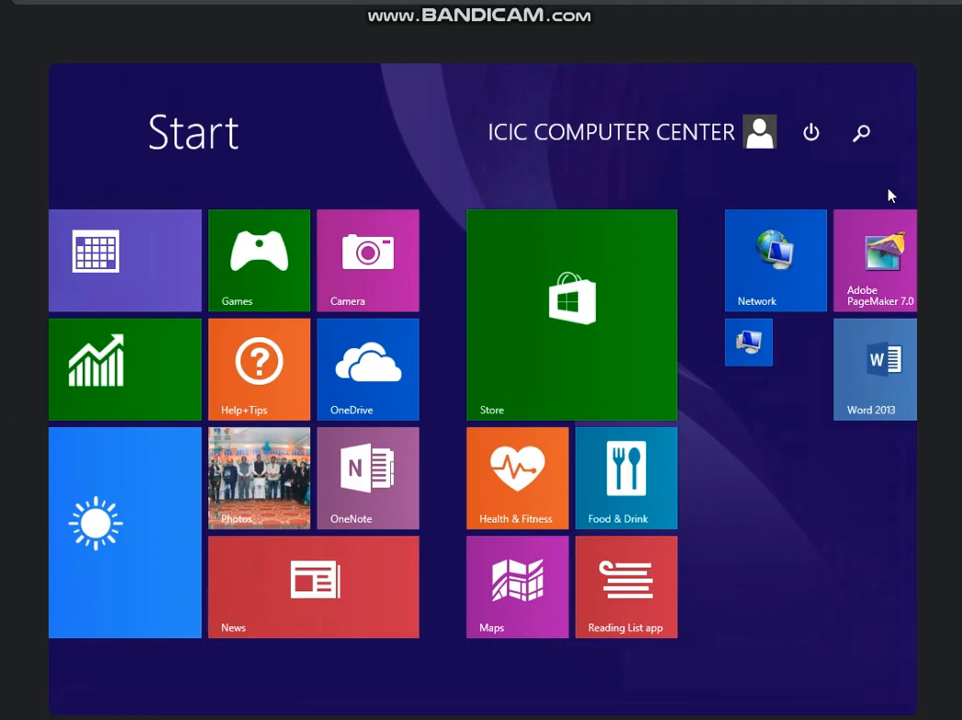
scroll(889, 195, "up", 3)
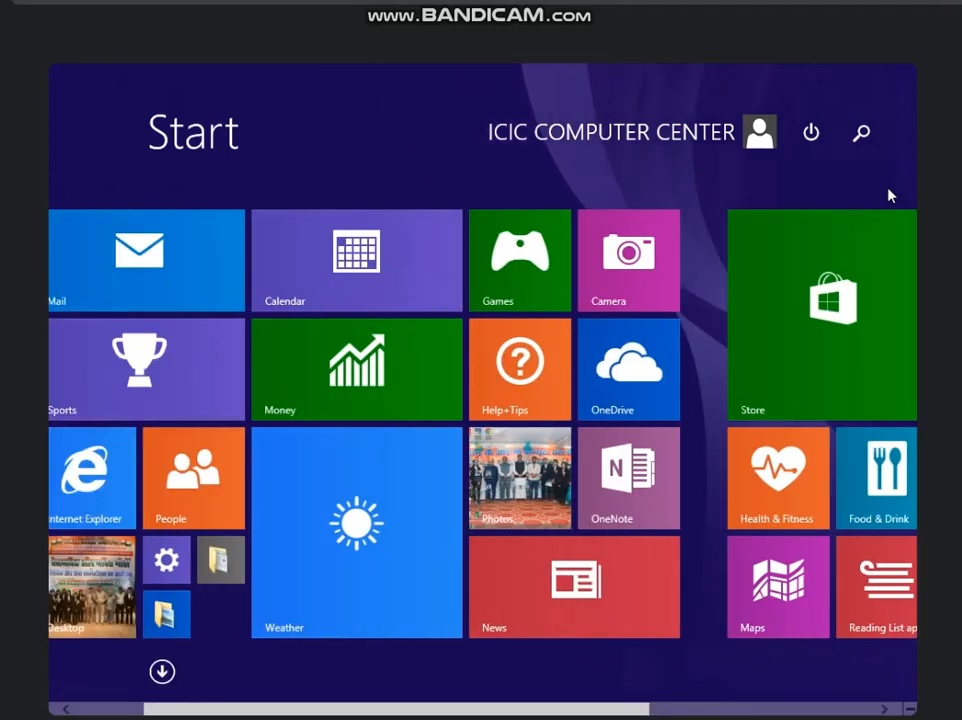
scroll(889, 195, "down", 3)
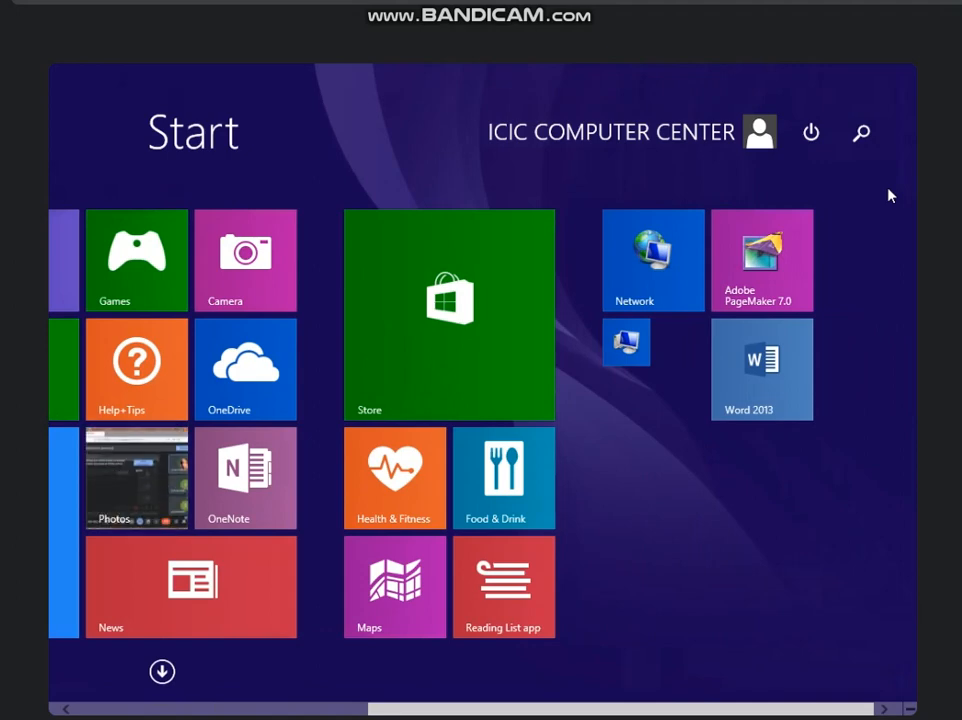
scroll(889, 195, "up", 3)
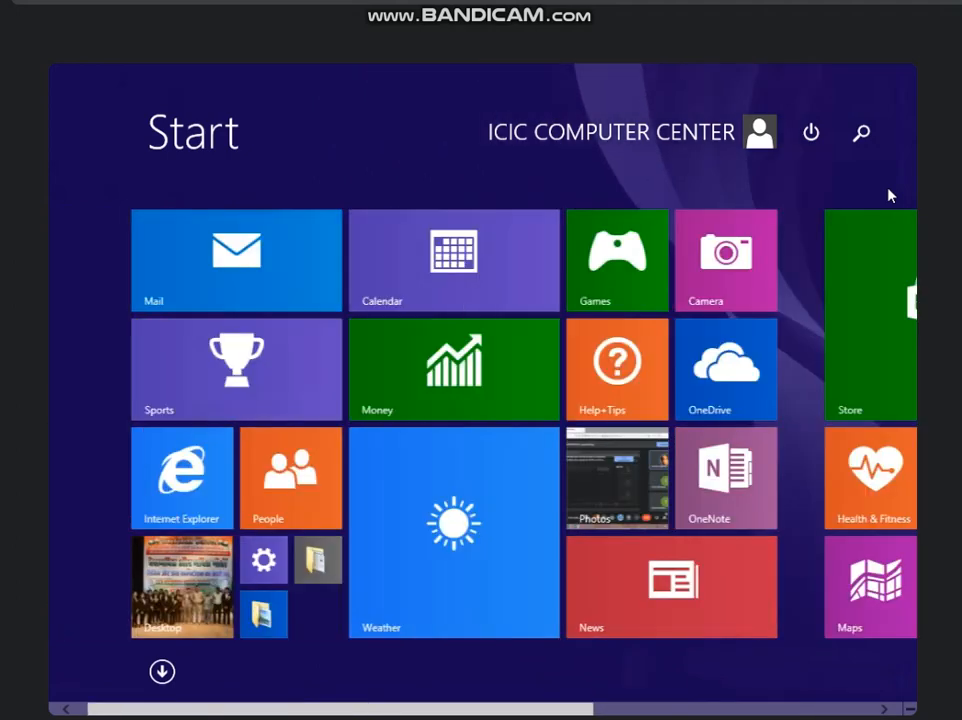
scroll(889, 195, "down", 3)
scroll(889, 195, "up", 3)
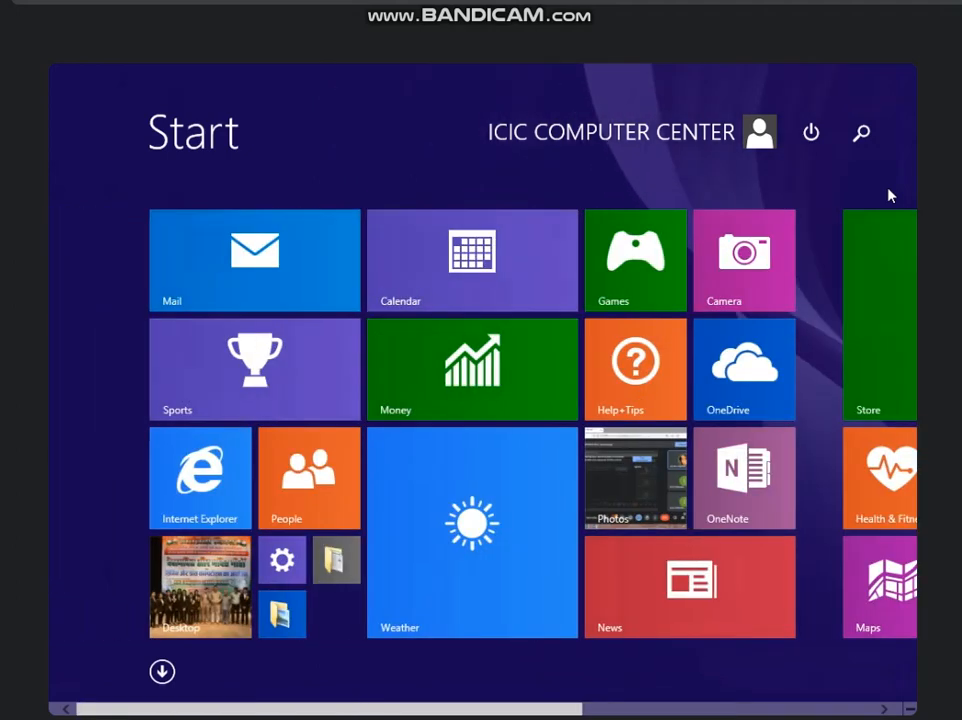
scroll(889, 195, "down", 3)
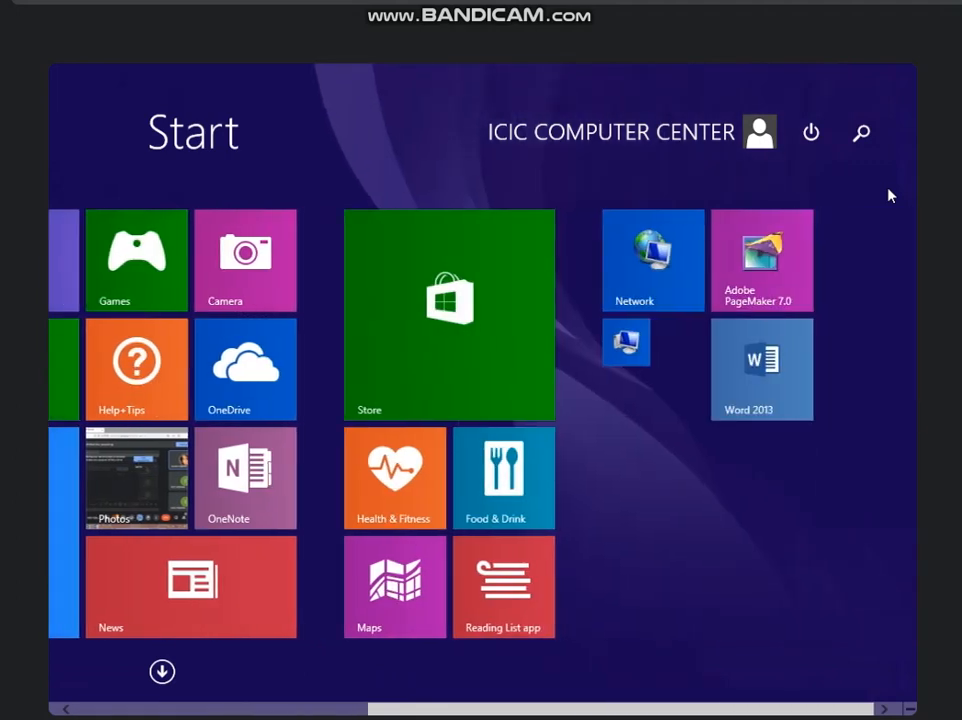
scroll(889, 195, "up", 3)
scroll(889, 195, "down", 2)
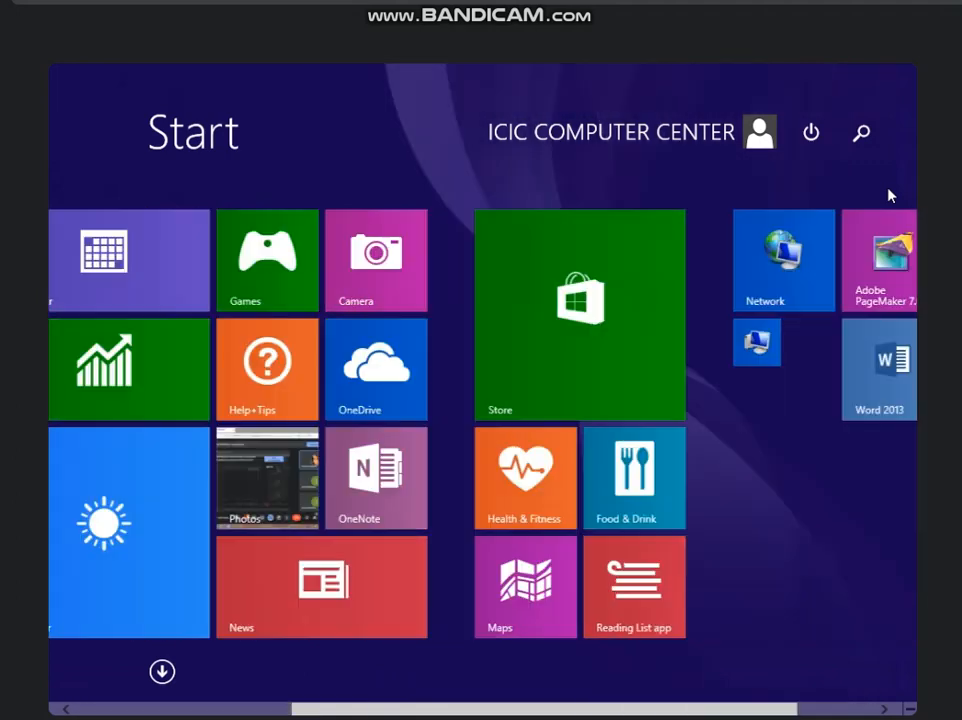
scroll(889, 195, "up", 3)
scroll(889, 195, "down", 3)
scroll(889, 195, "up", 3)
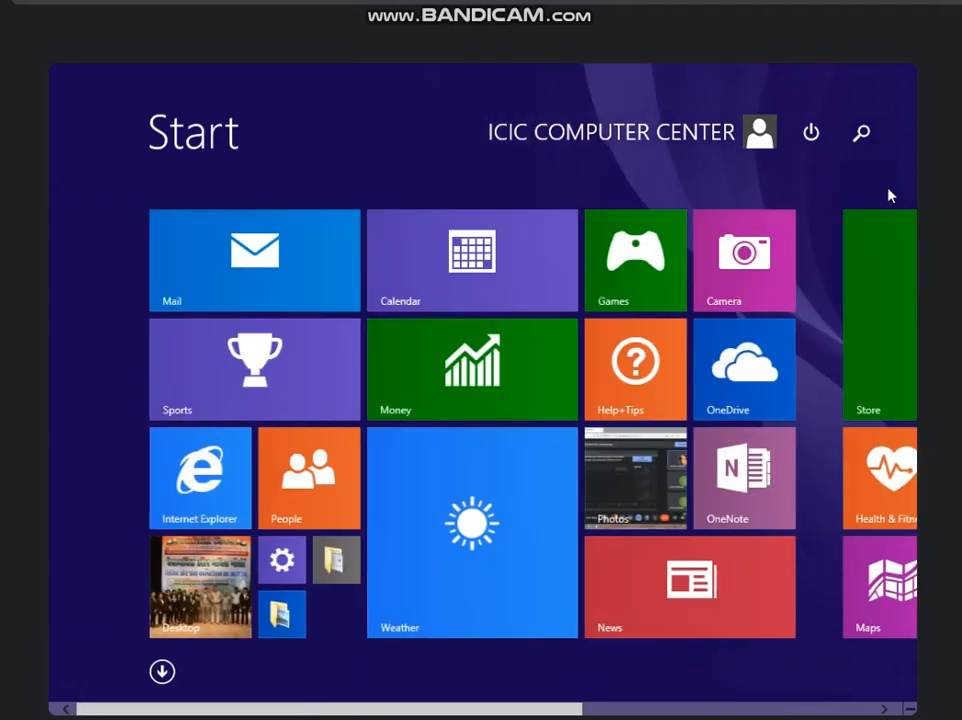
scroll(586, 193, "down", 1)
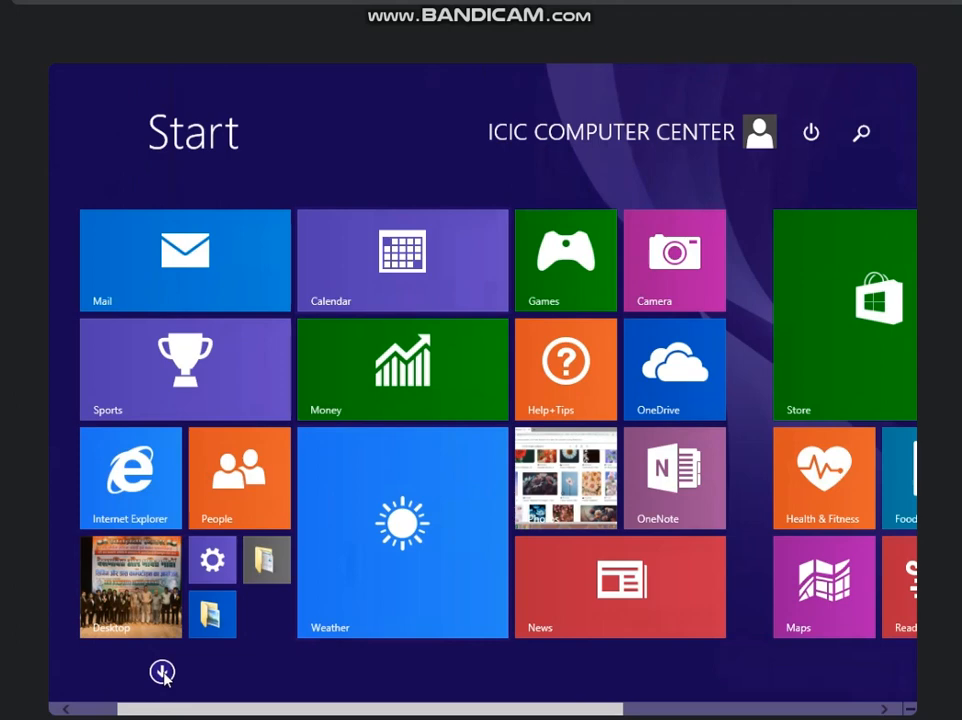
Step: Examine the full list of installed apps by name, through to the Windows system tools, and return to the Start tiles
left_click(163, 673)
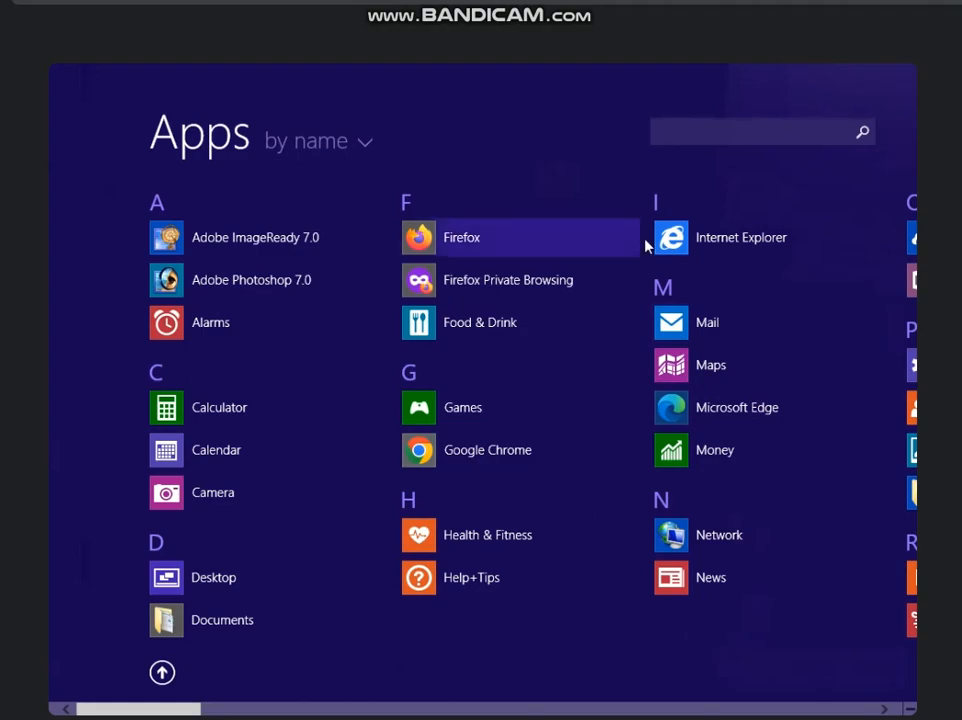
scroll(222, 387, "down", 2)
scroll(222, 387, "down", 10)
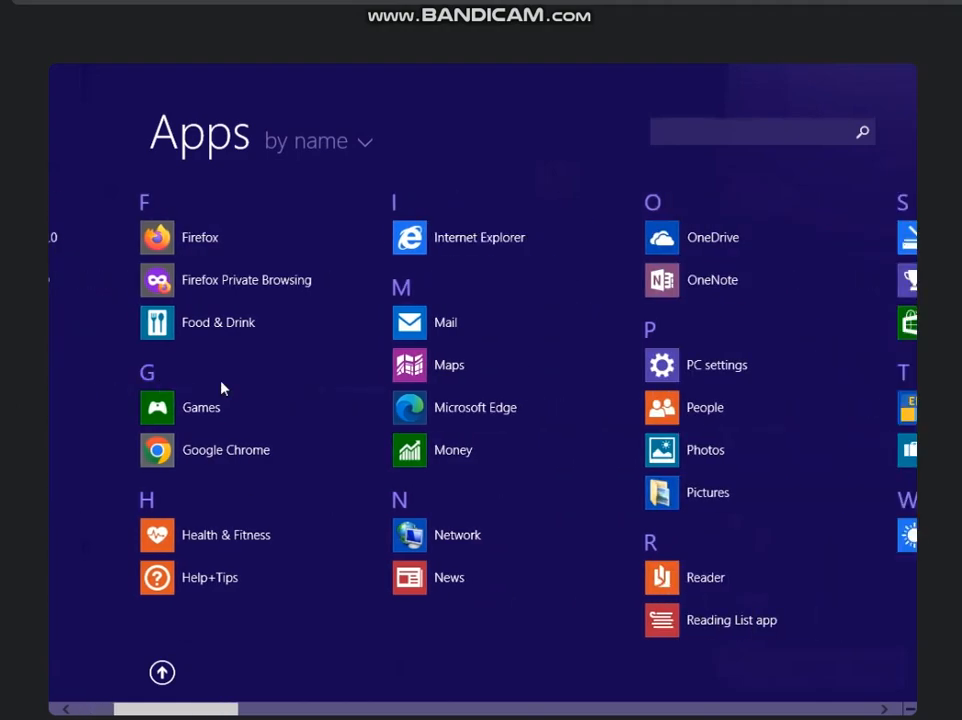
scroll(222, 387, "down", 10)
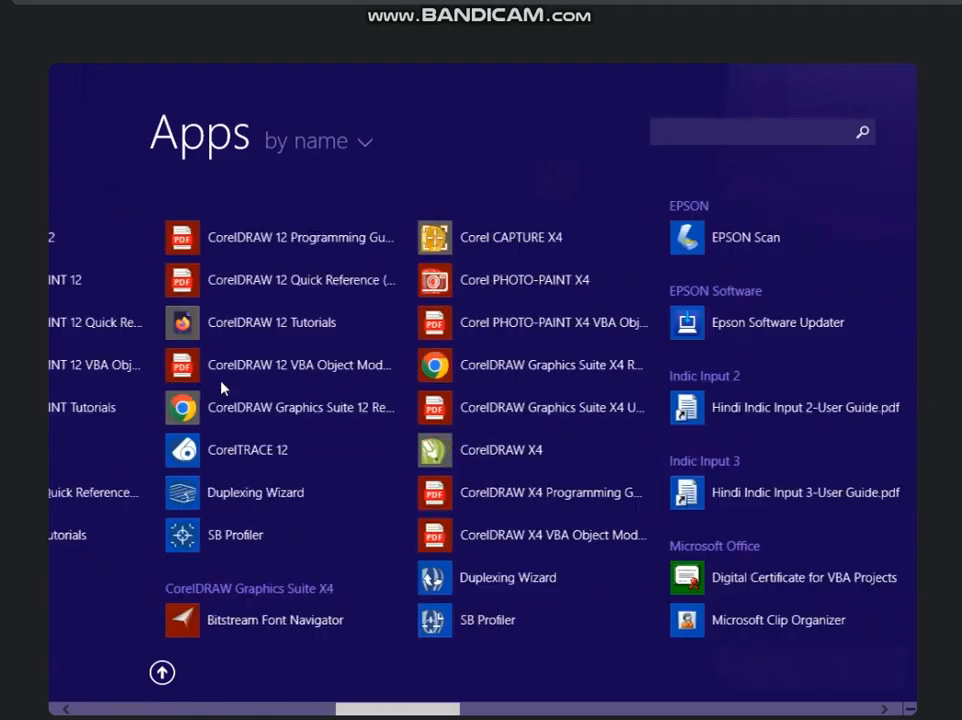
scroll(222, 387, "down", 5)
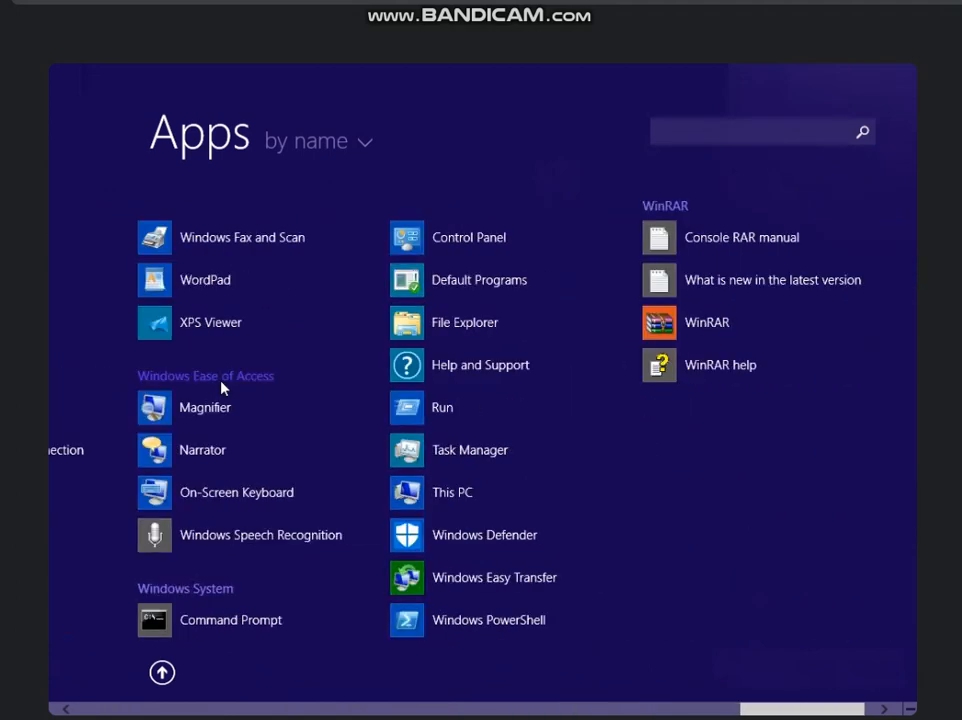
scroll(47, 221, "up", 4)
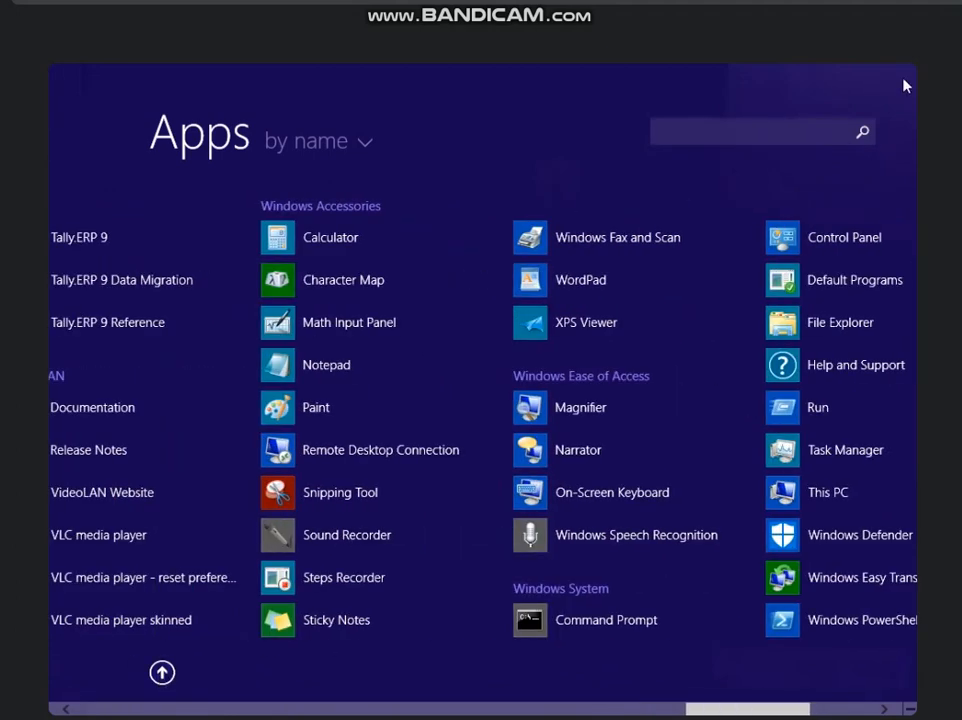
left_click(734, 127)
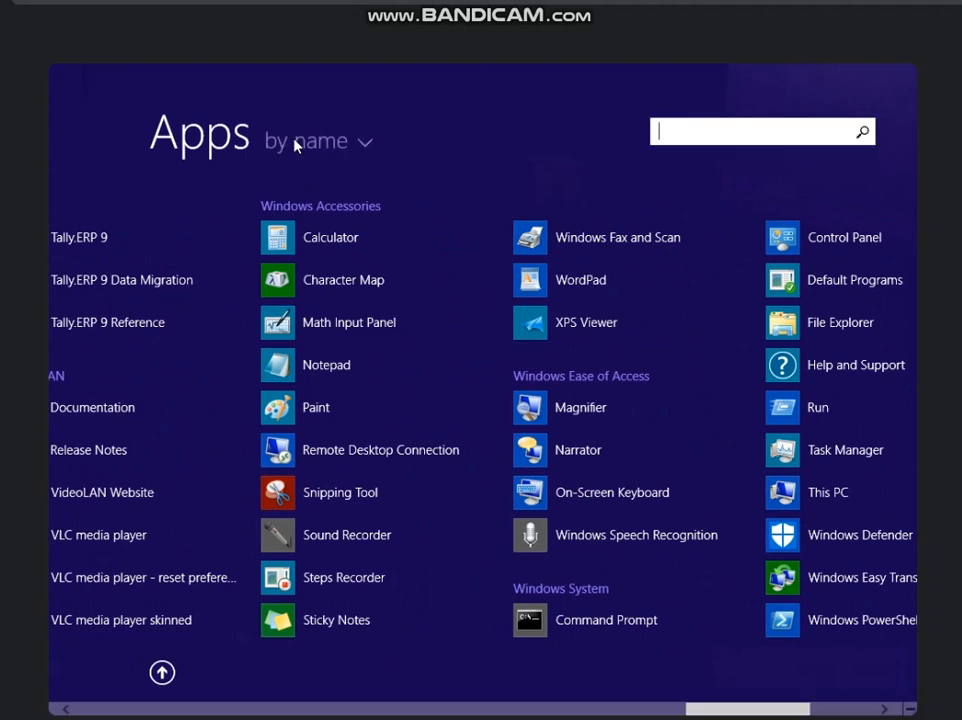
left_click(162, 673)
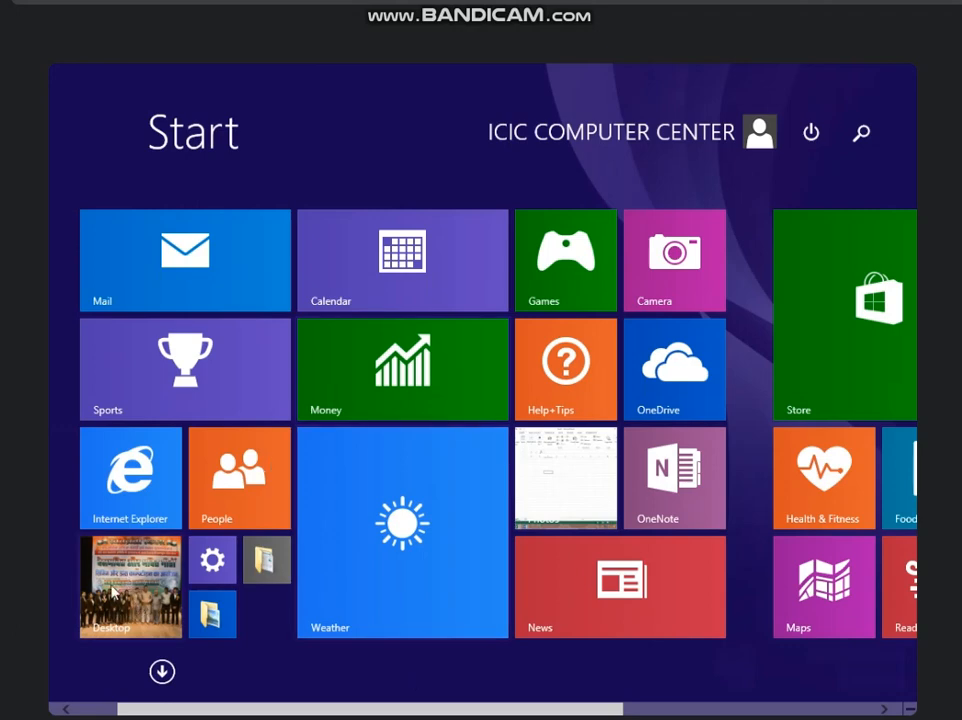
Step: Go to the desktop through the Desktop tile and switch twice between the desktop and the Start screen
left_click(113, 592)
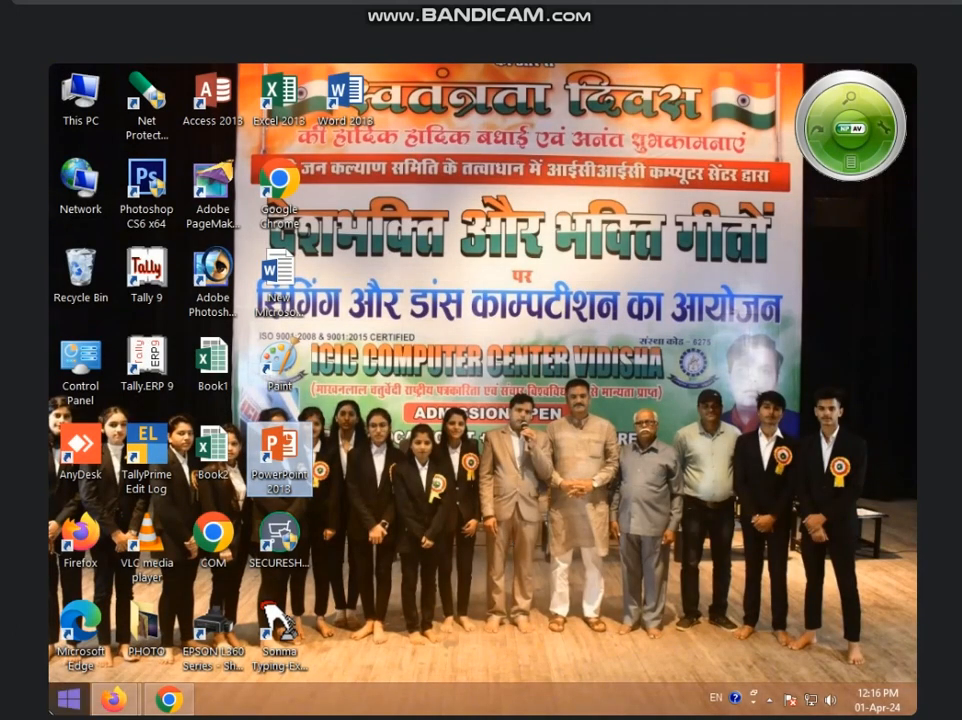
key("super")
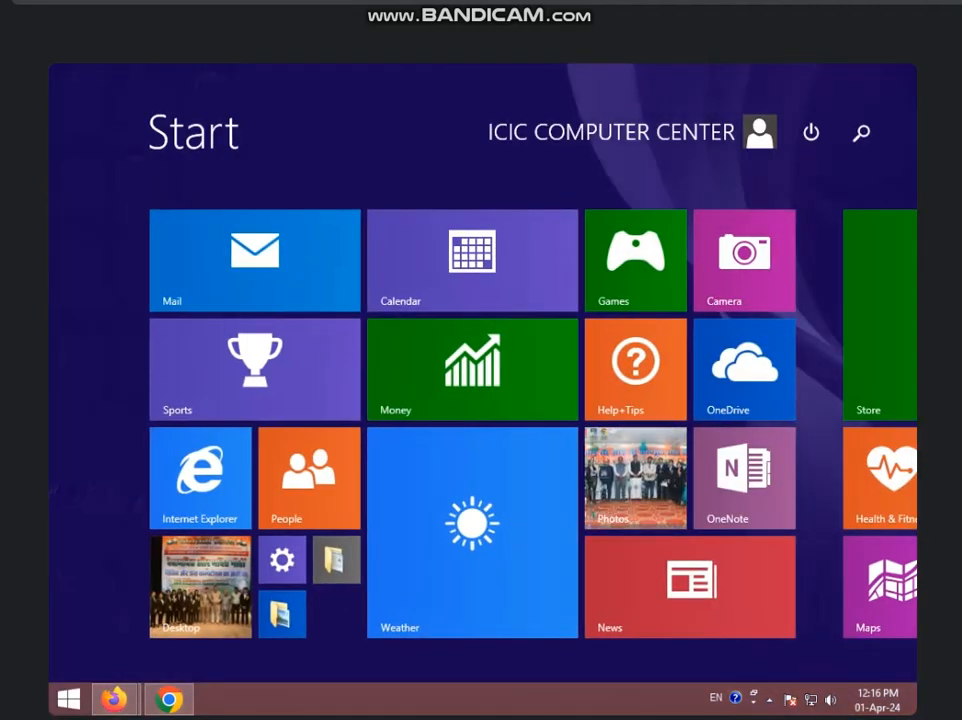
key("super")
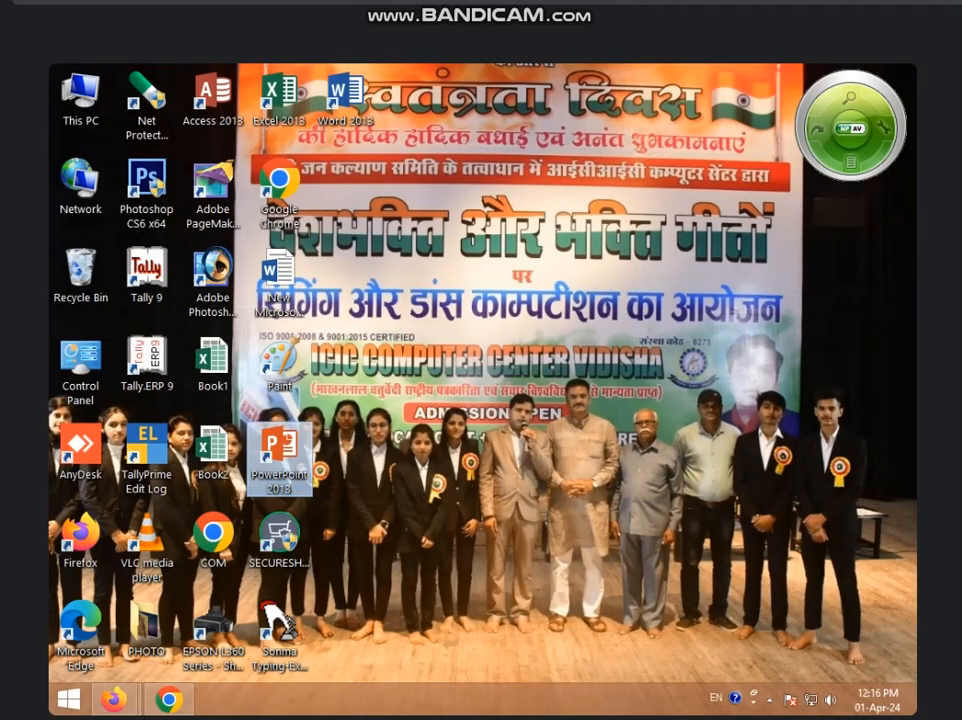
left_click(69, 701)
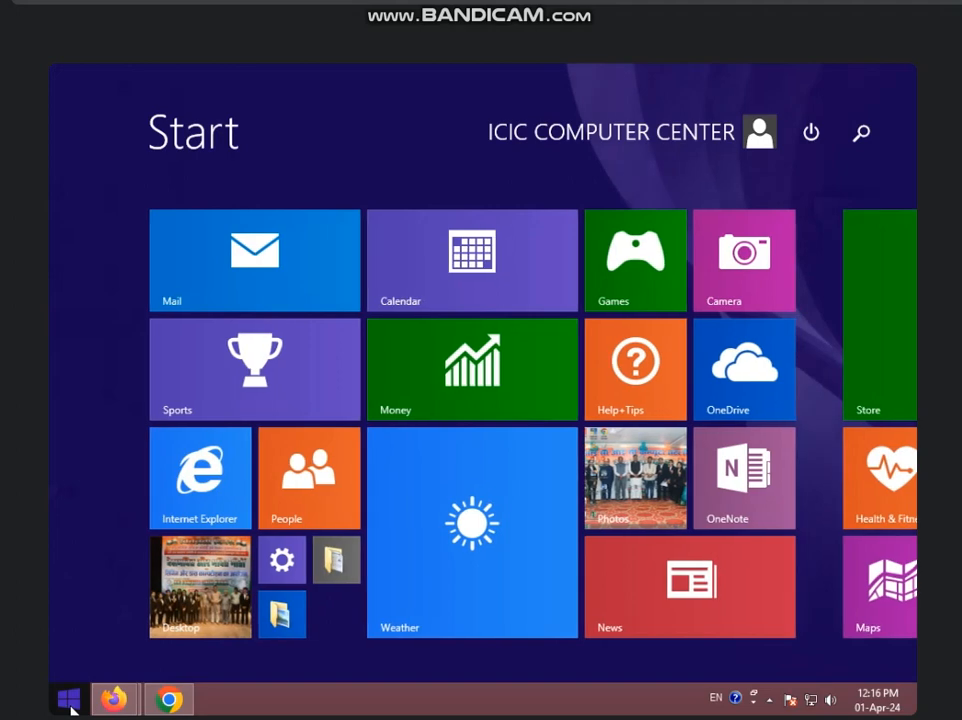
left_click(69, 703)
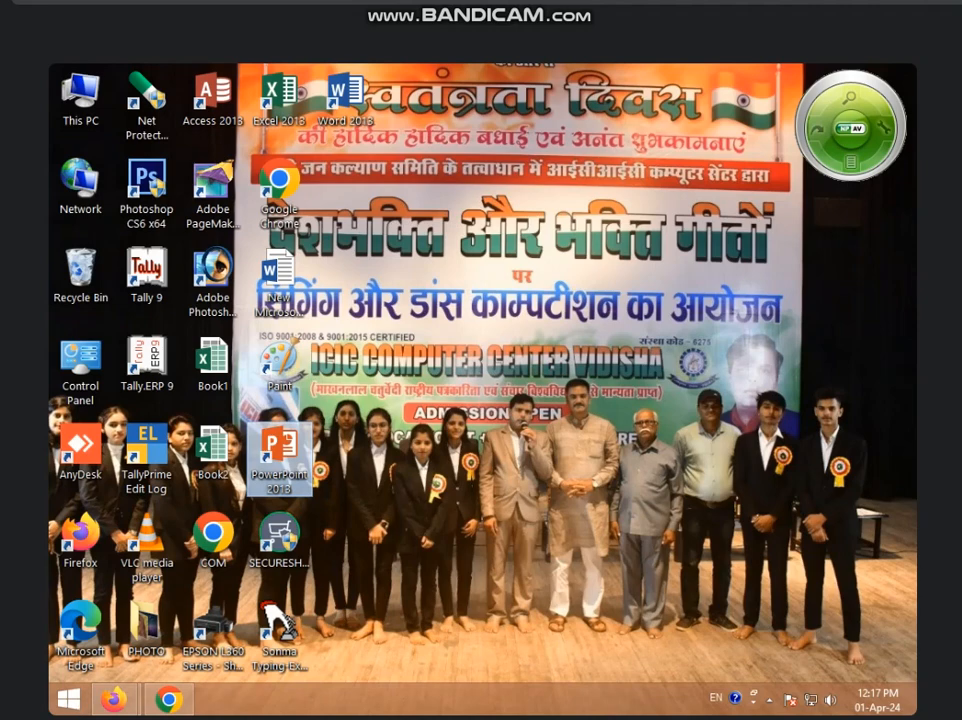
Step: Create a new folder on the desktop and try to name it PHOTO, declining to merge it with the existing PHOTO folder
right_click(540, 218)
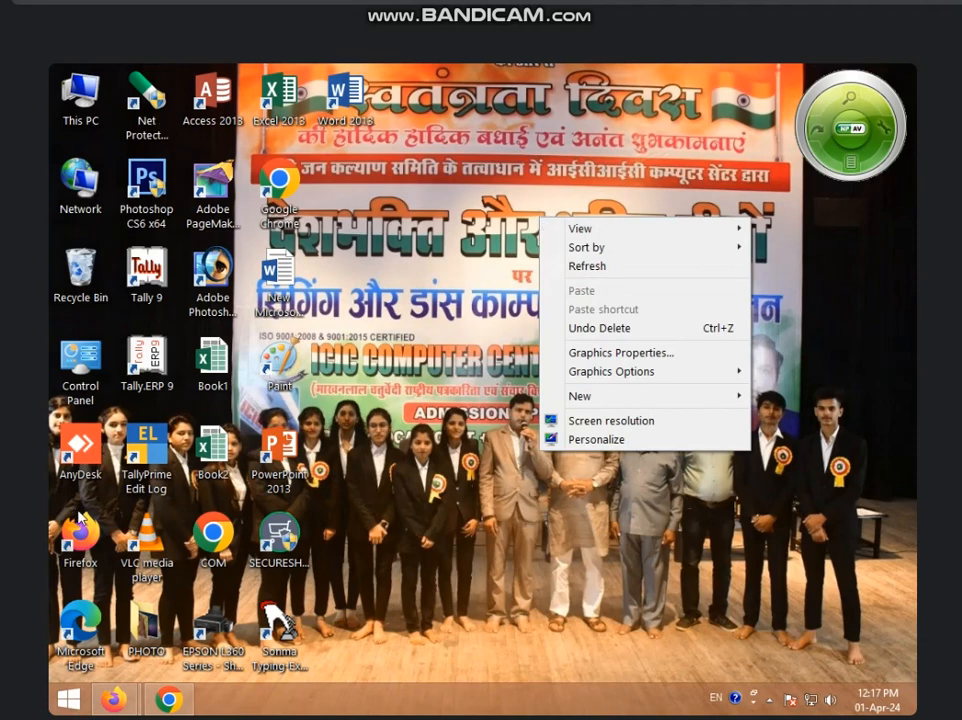
right_click(447, 178)
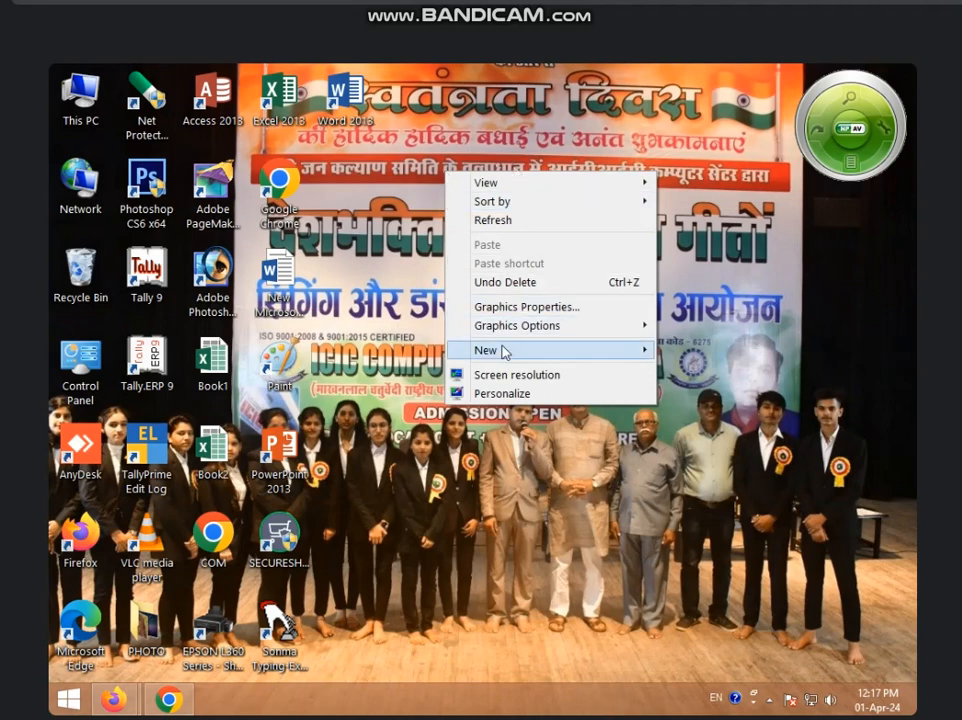
mouse_move(505, 352)
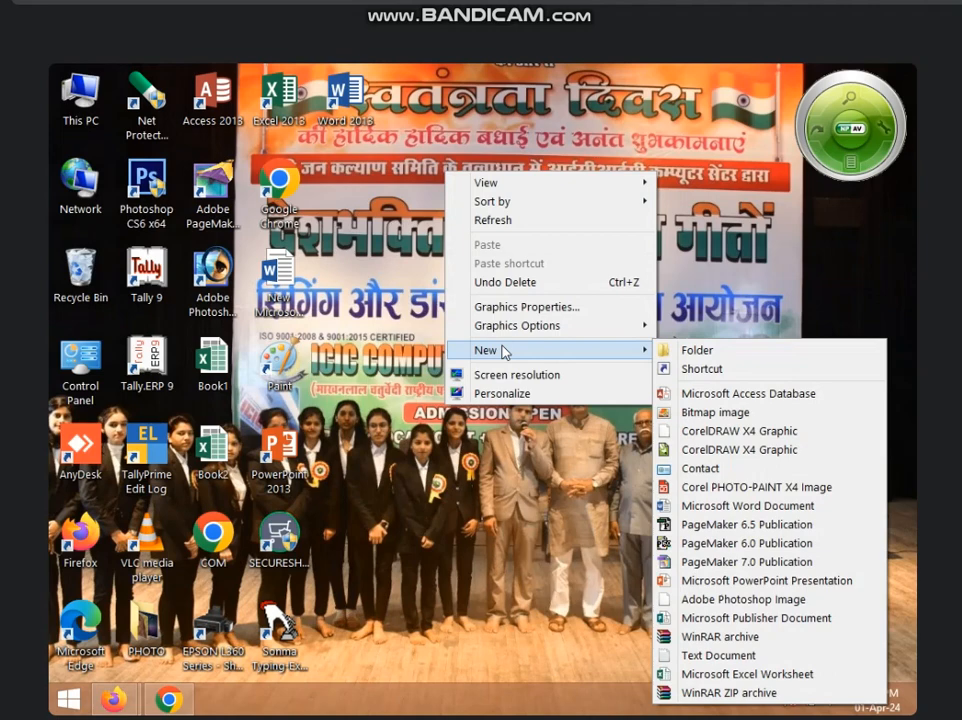
left_click(699, 357)
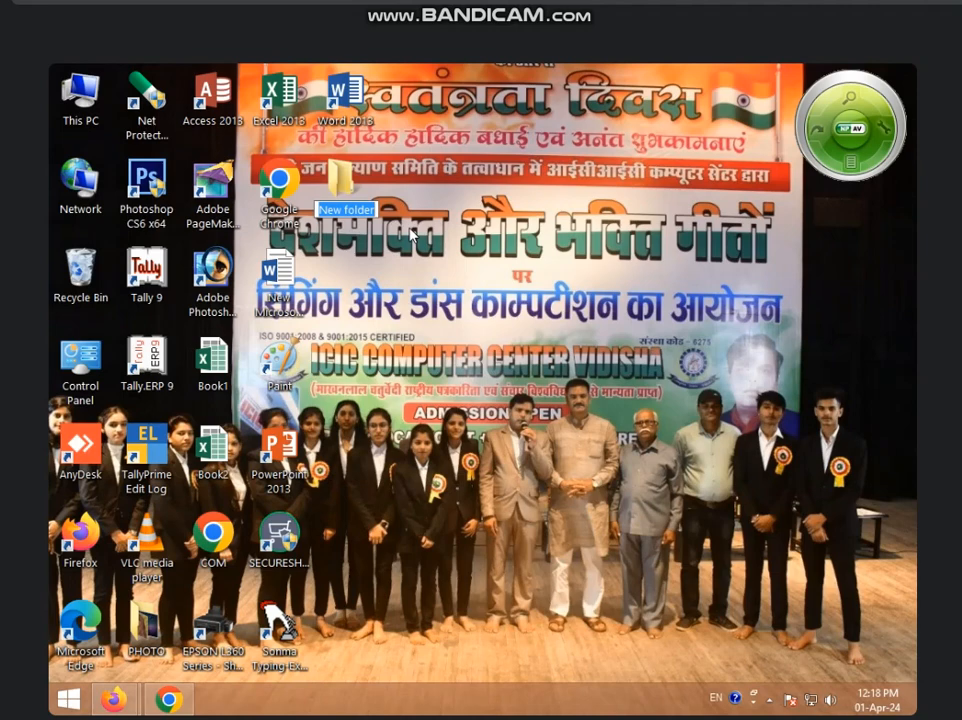
type("PHO")
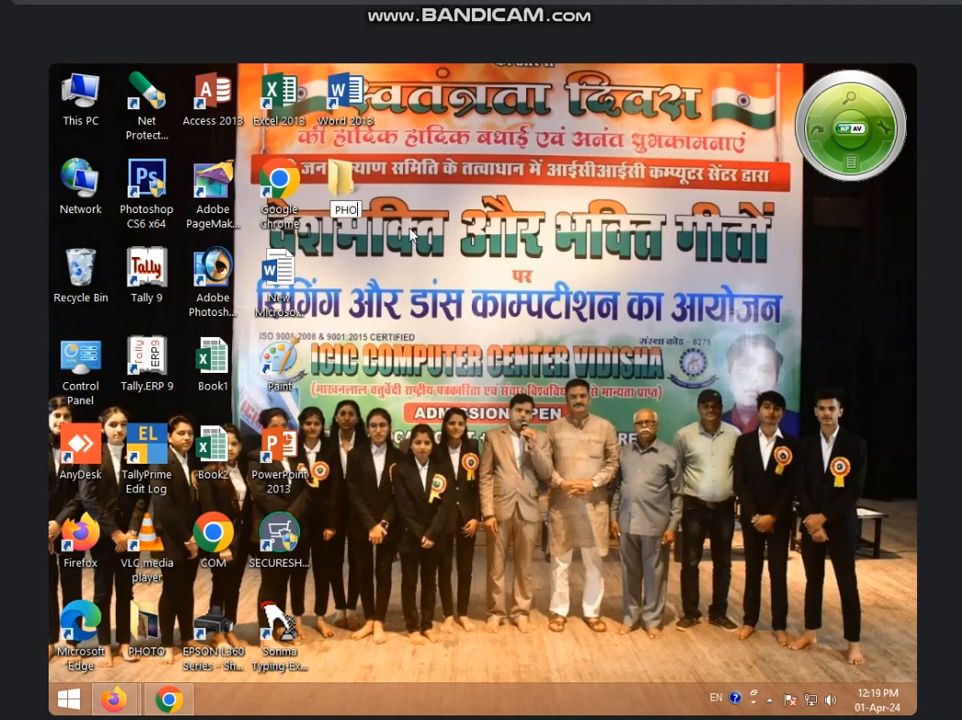
type("TO")
key("Return")
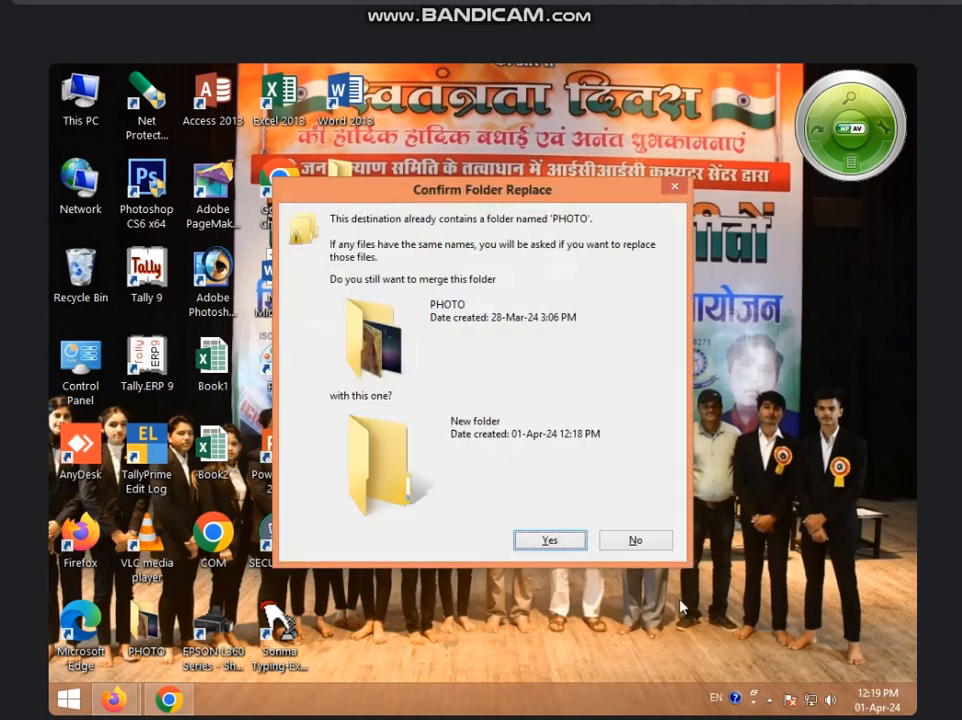
left_click(640, 542)
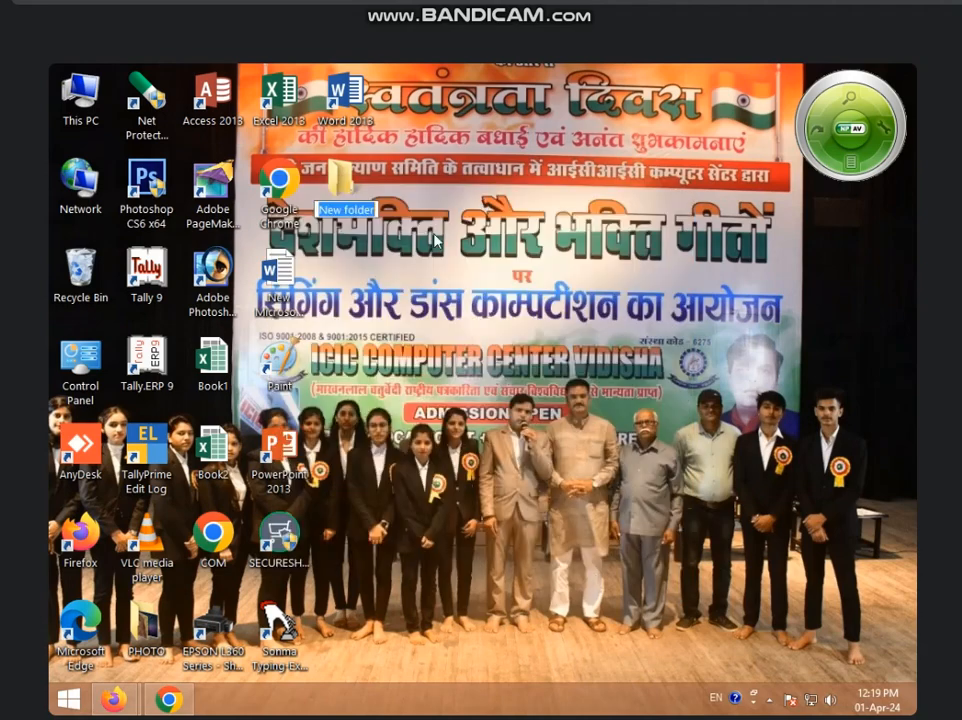
Step: Name the new desktop folder PHOTO 1 and deselect it
type("PHOTO")
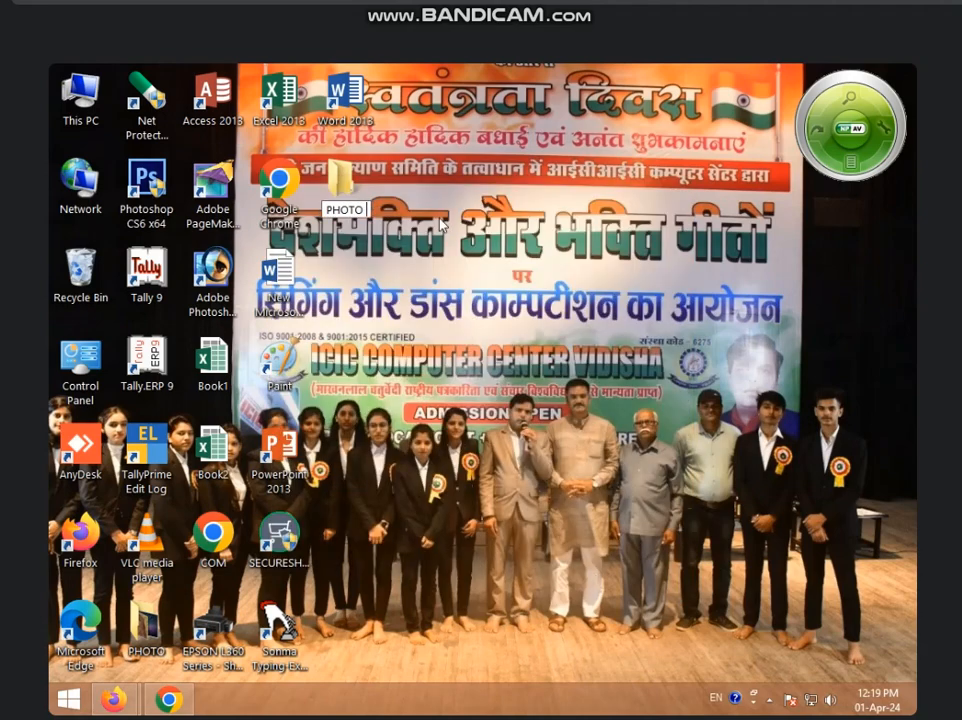
type(" 1")
key("Return")
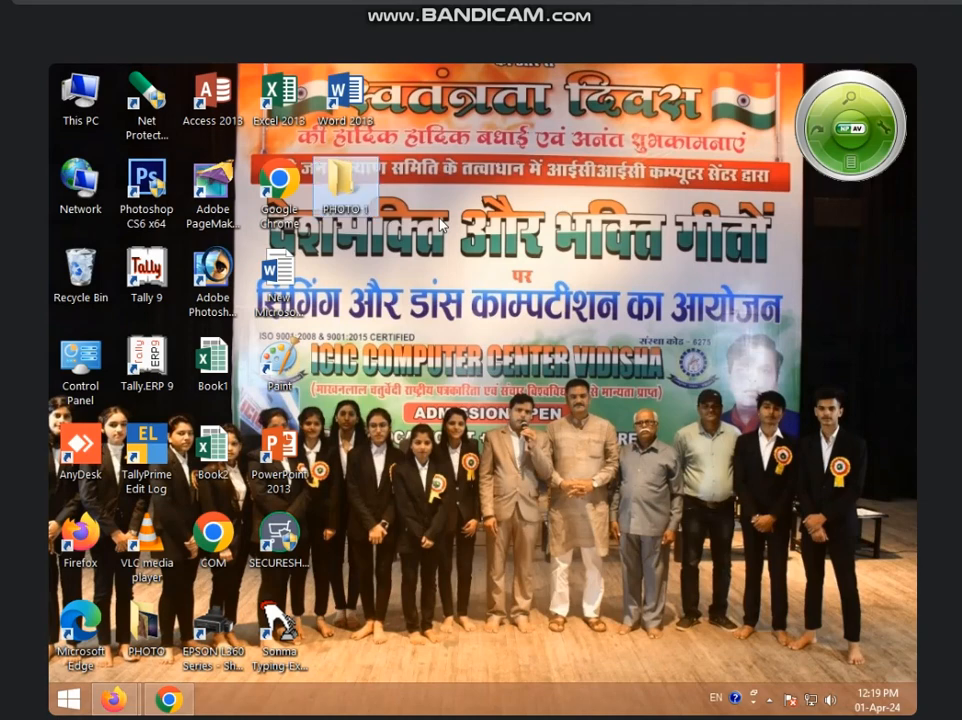
left_click(680, 295)
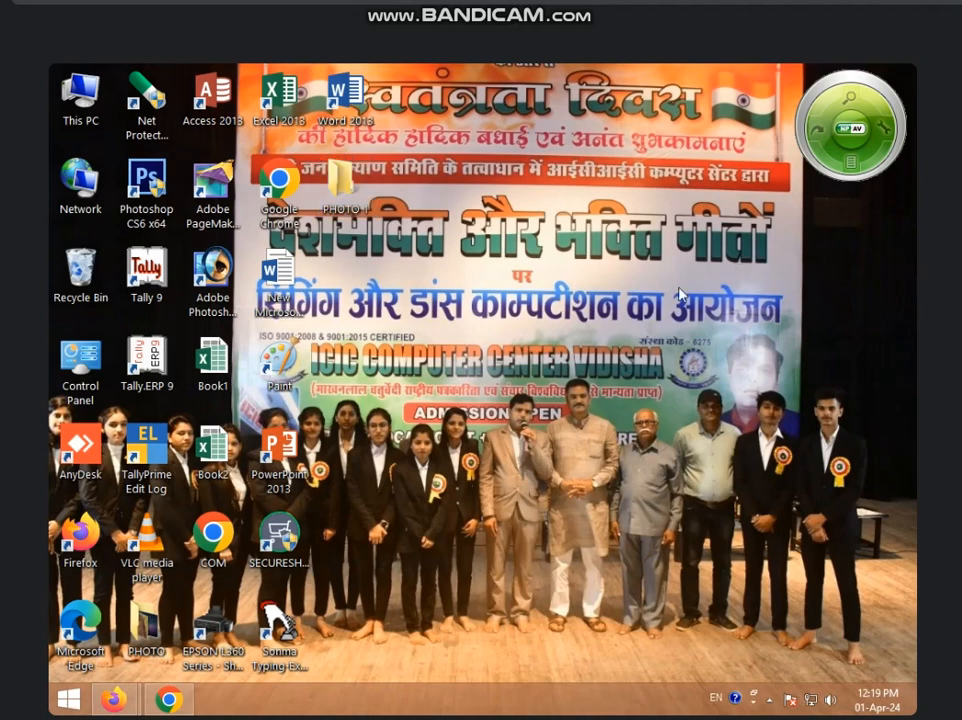
Step: Open the PHOTO 1 folder from the desktop to view its contents and close its window, two times
double_click(327, 210)
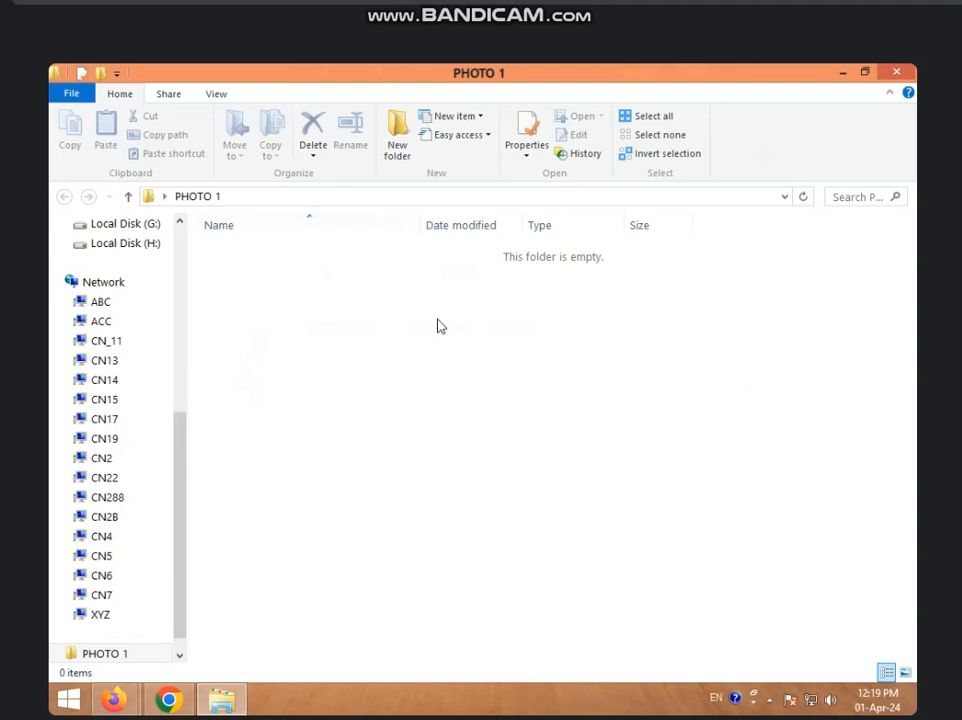
left_click(897, 72)
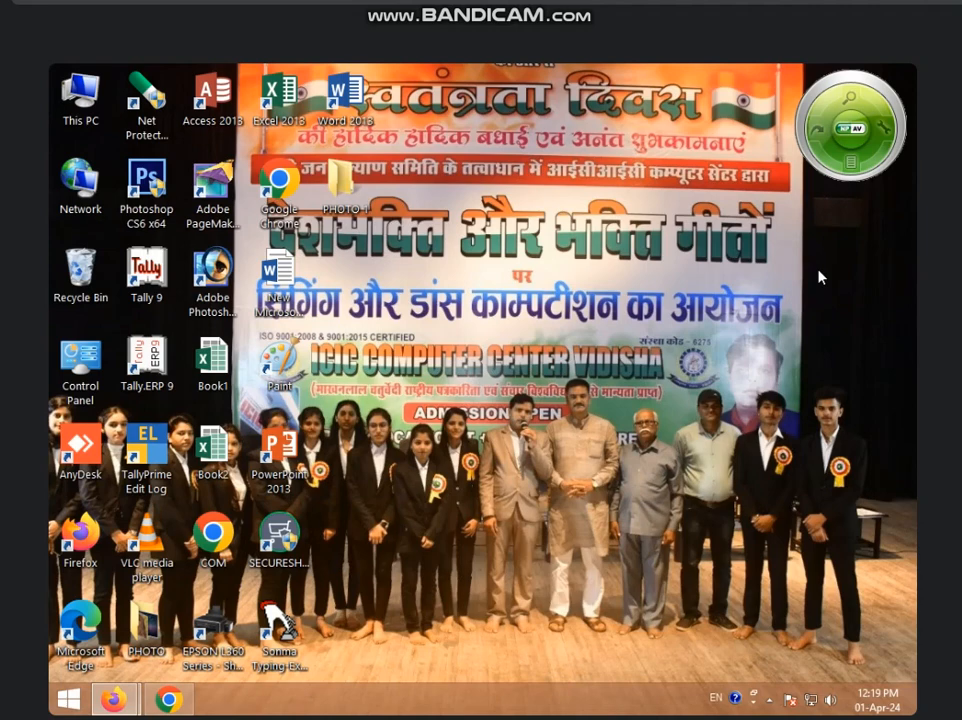
double_click(345, 179)
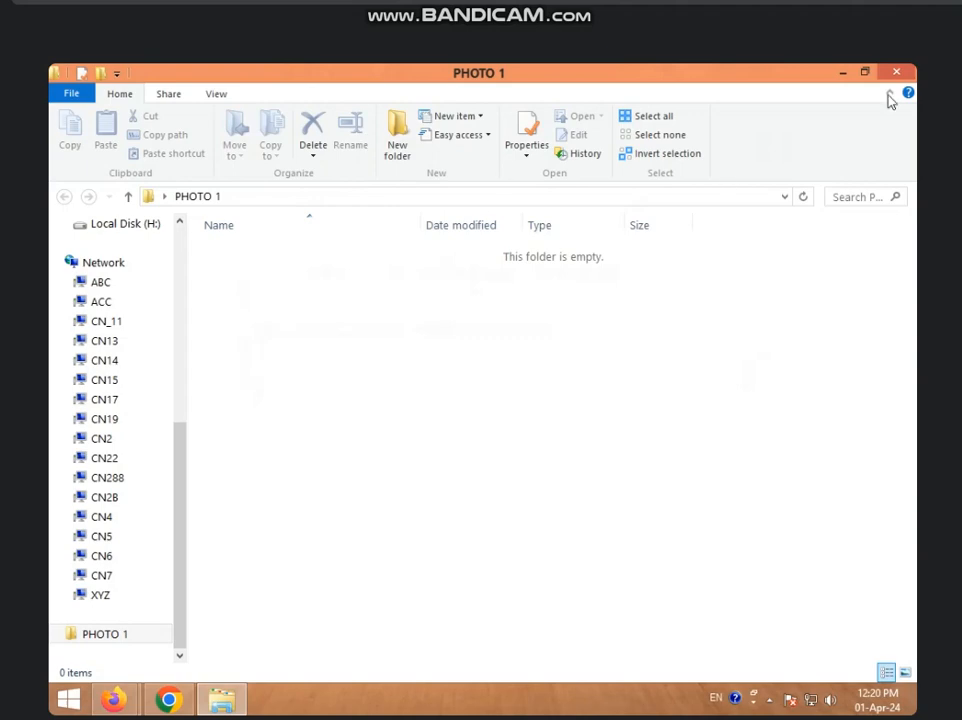
left_click(909, 71)
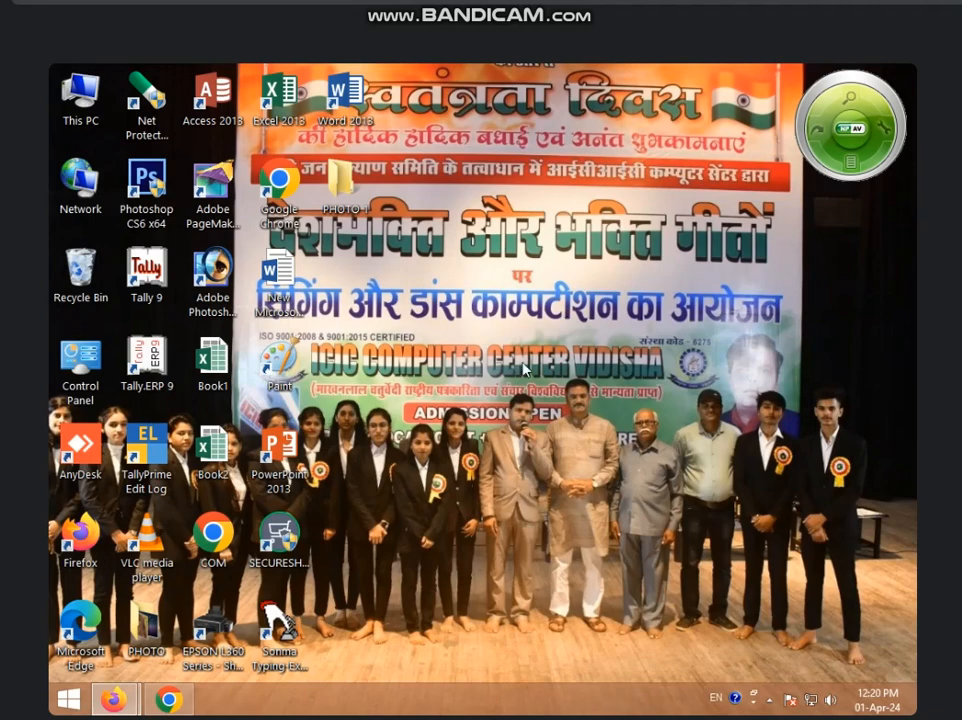
Step: Create a second new folder on the desktop and name it VEDIO
right_click(449, 245)
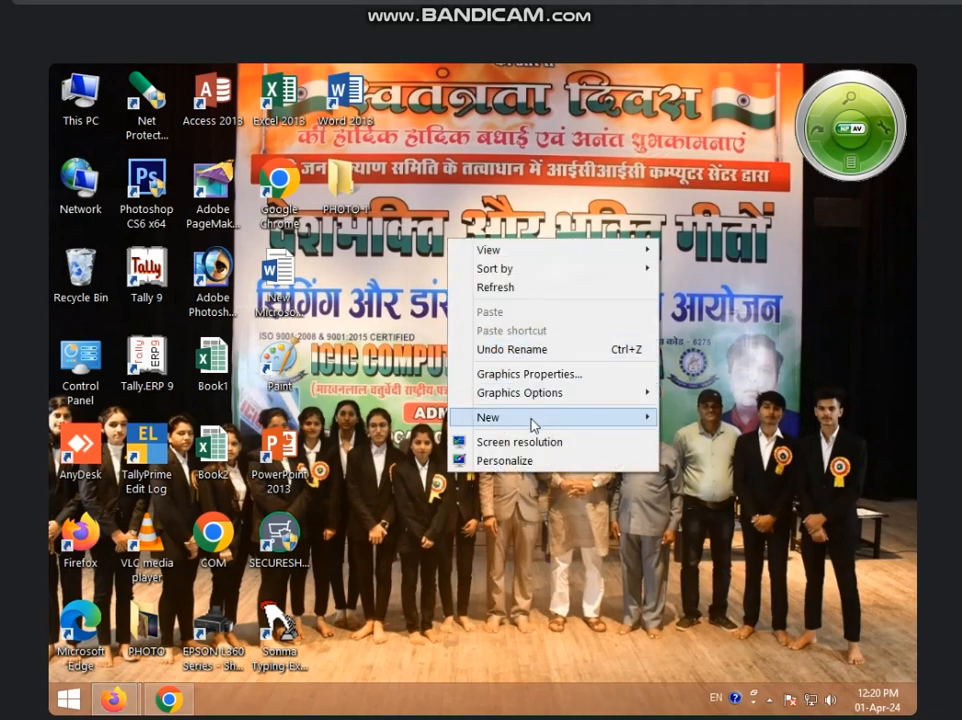
mouse_move(533, 423)
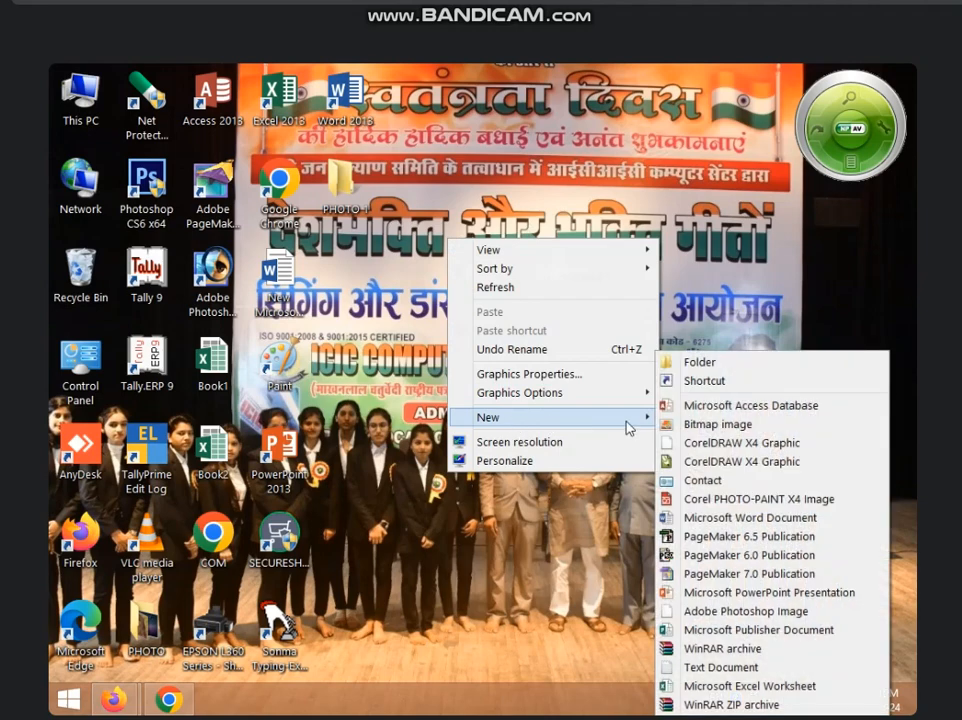
left_click(703, 362)
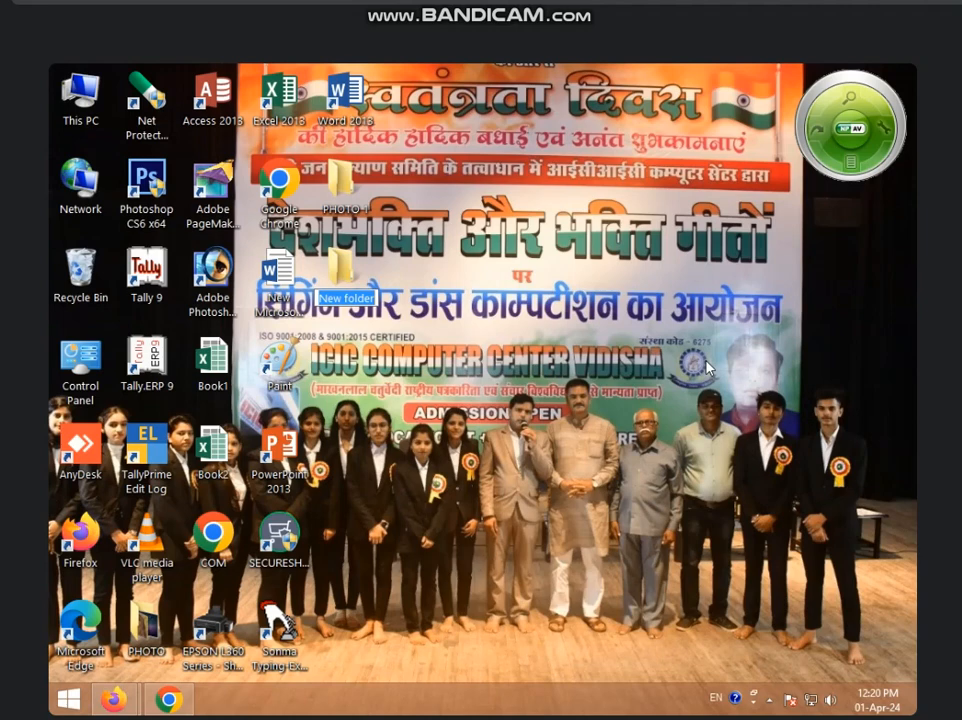
type("VEDIO")
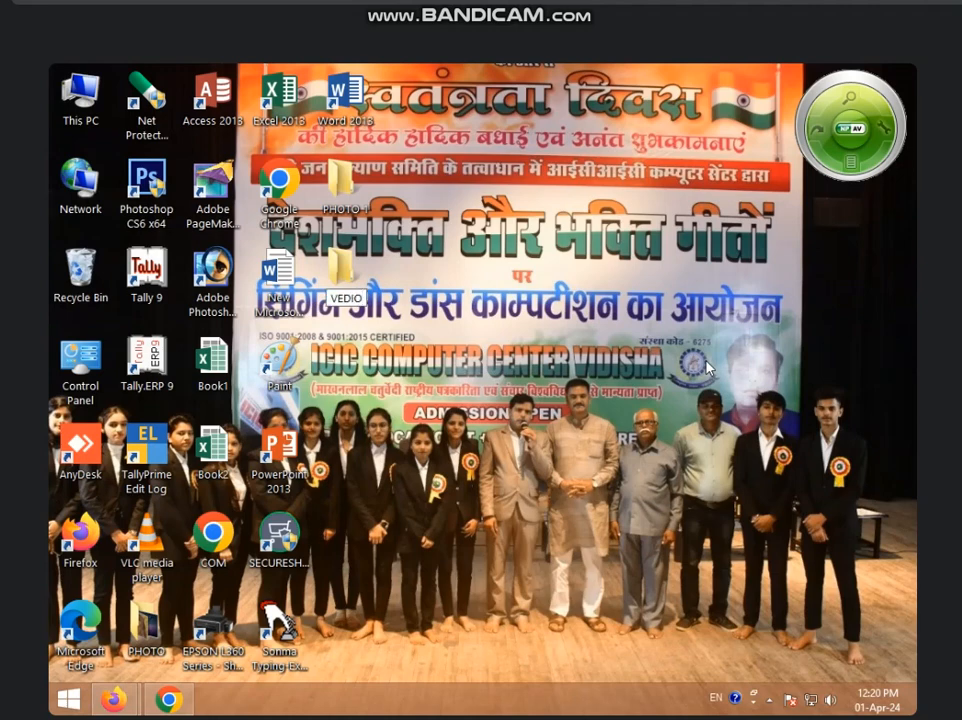
key("Return")
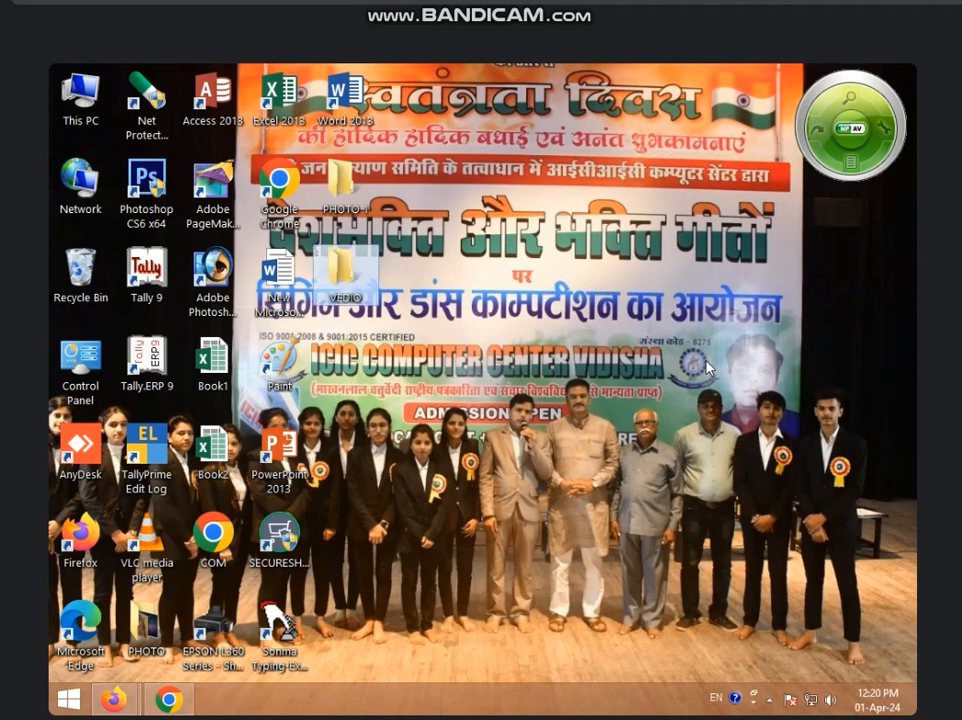
left_click(357, 188)
left_click(345, 300)
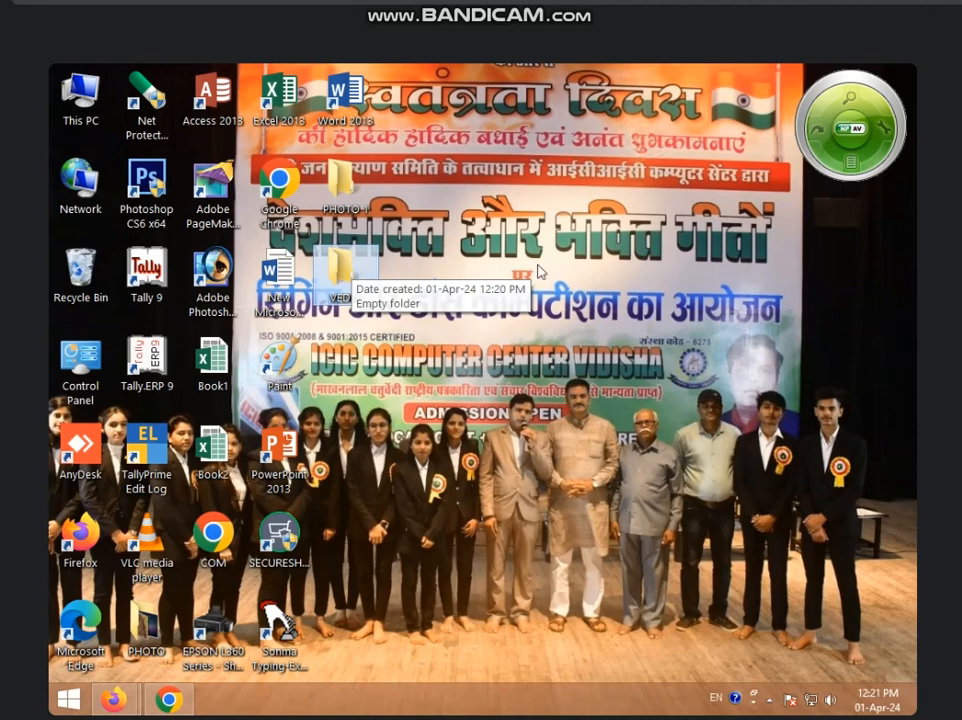
Step: Create a third new folder on the desktop below the VEDIO folder
right_click(465, 292)
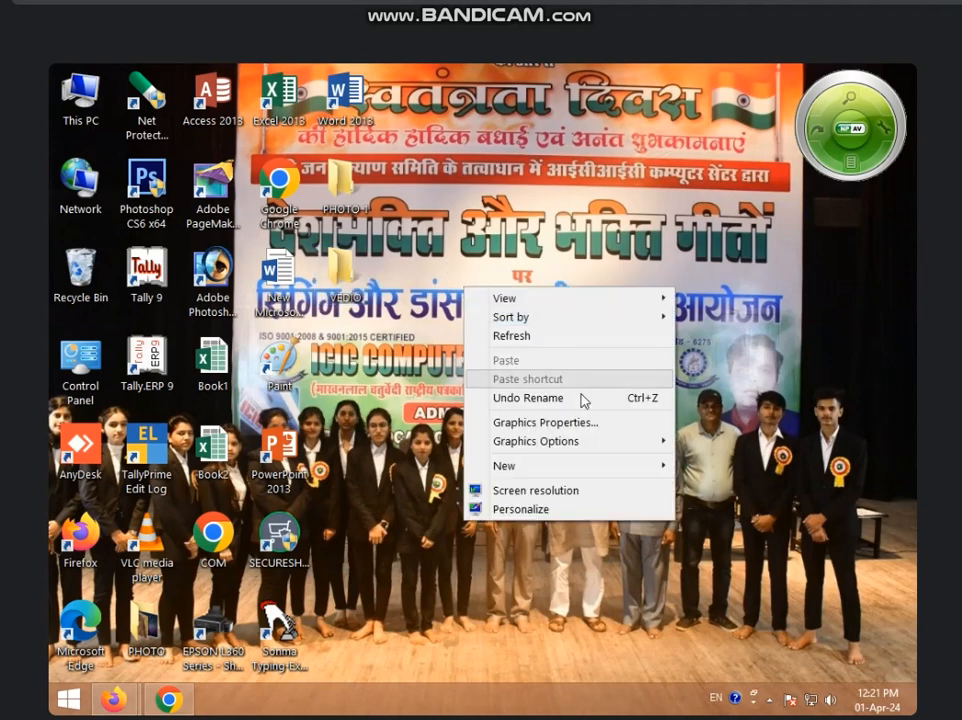
mouse_move(535, 467)
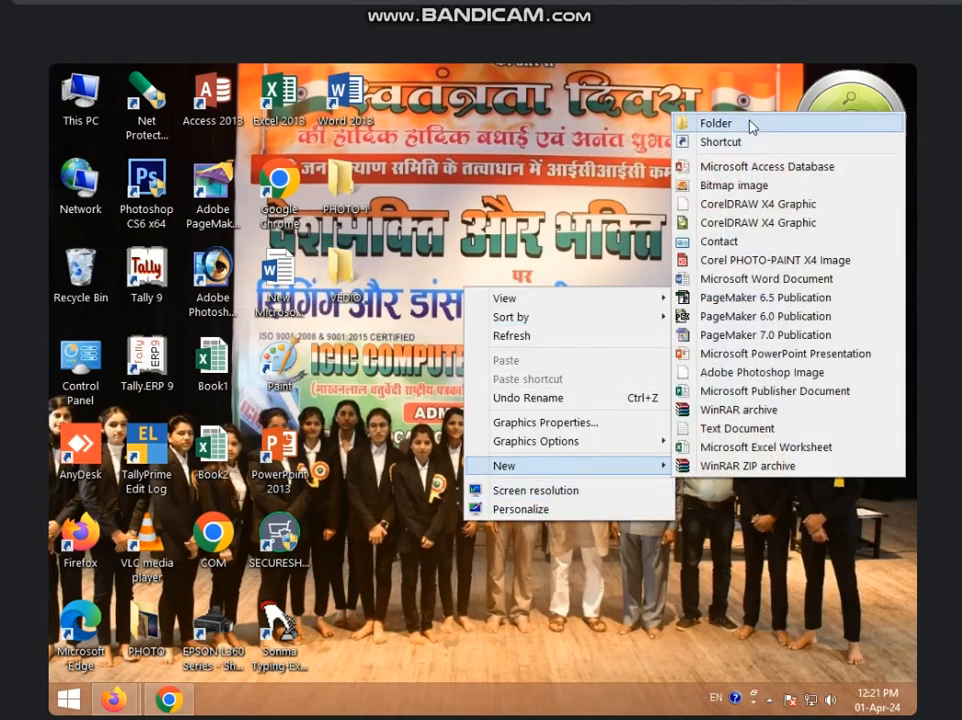
left_click(754, 128)
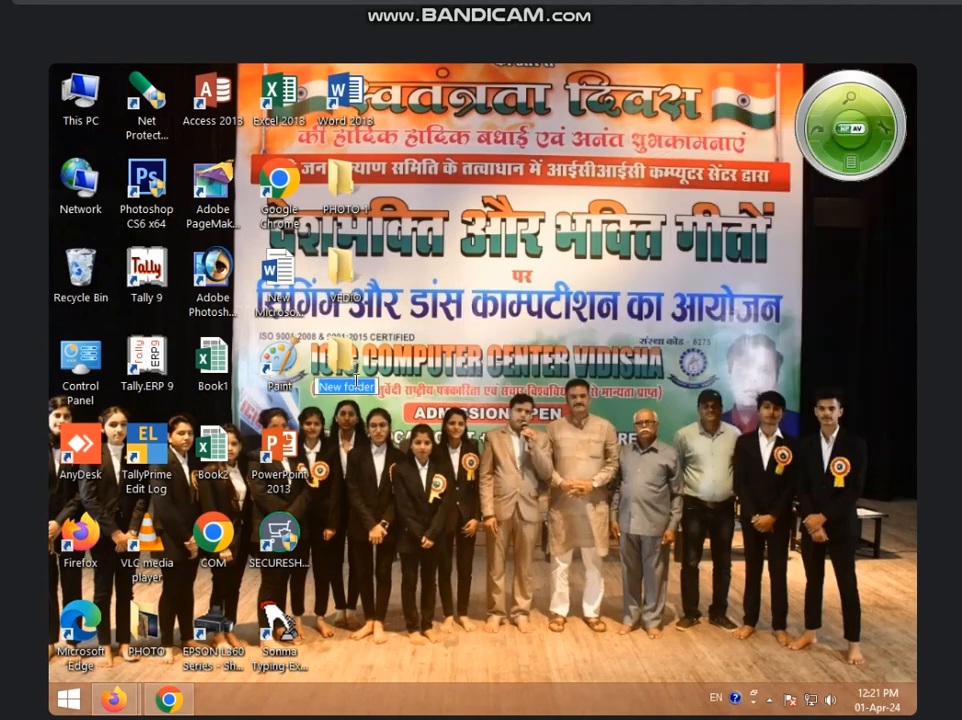